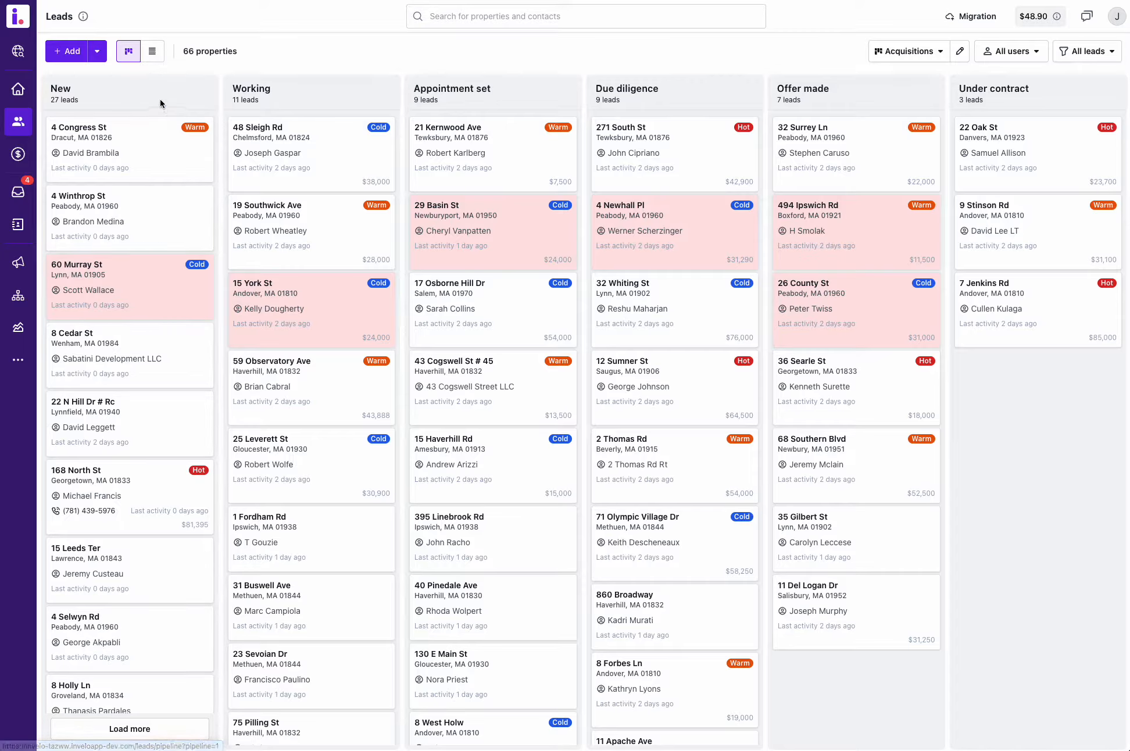
Step: Compare the leads table view with the pipeline board and check which pipelines can be selected
left_click(152, 52)
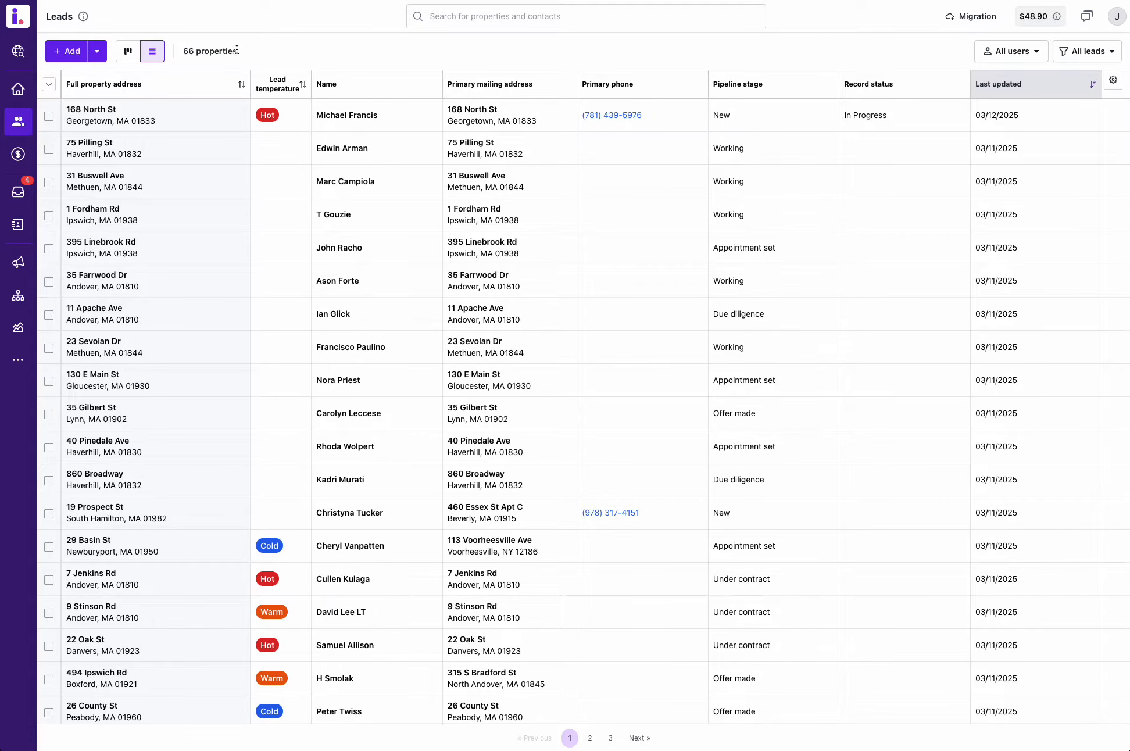
left_click(129, 53)
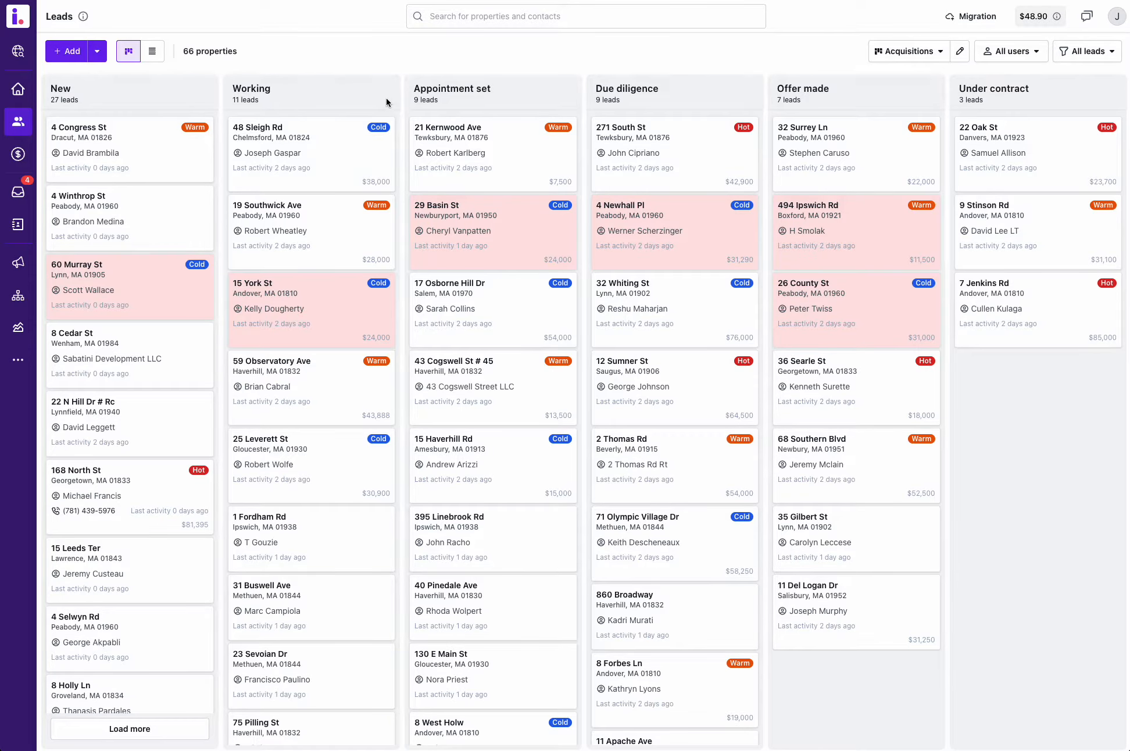
left_click(920, 54)
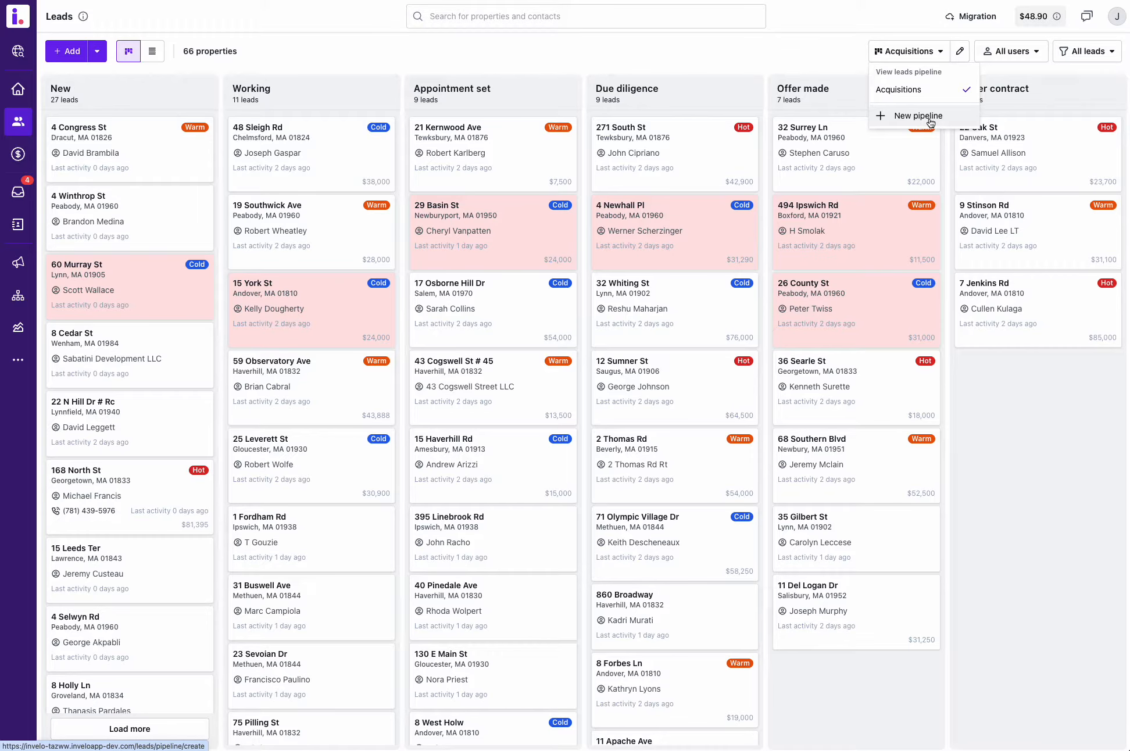
left_click(401, 56)
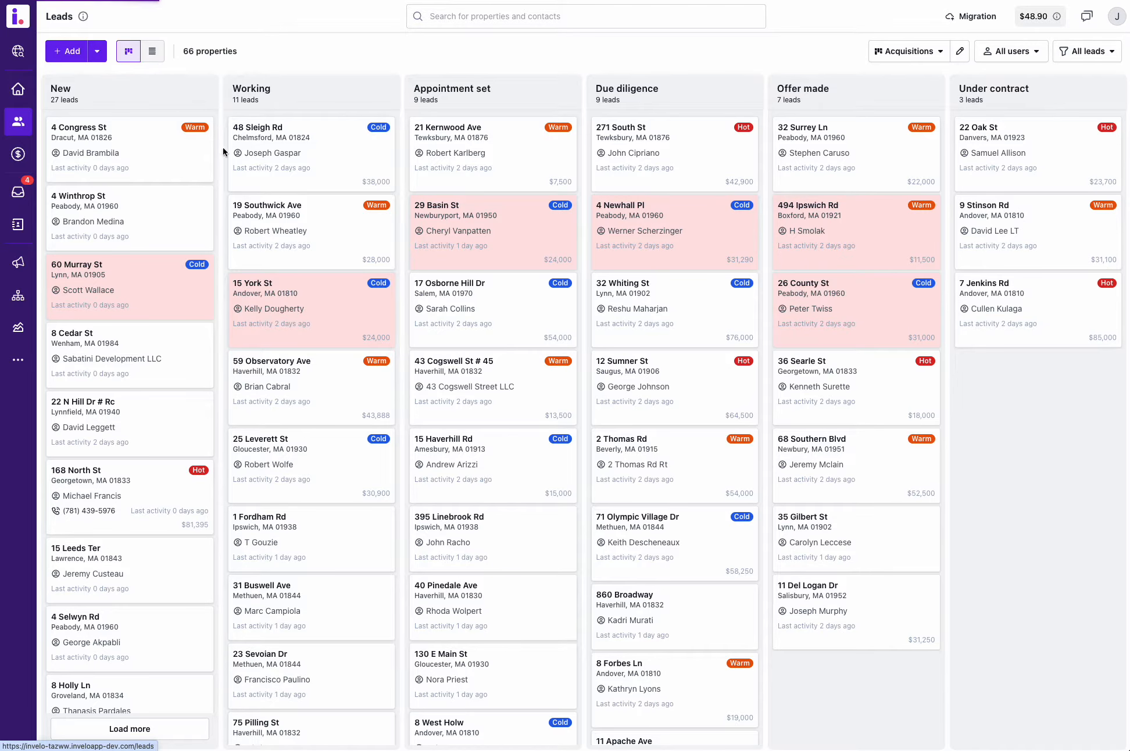
left_click(152, 51)
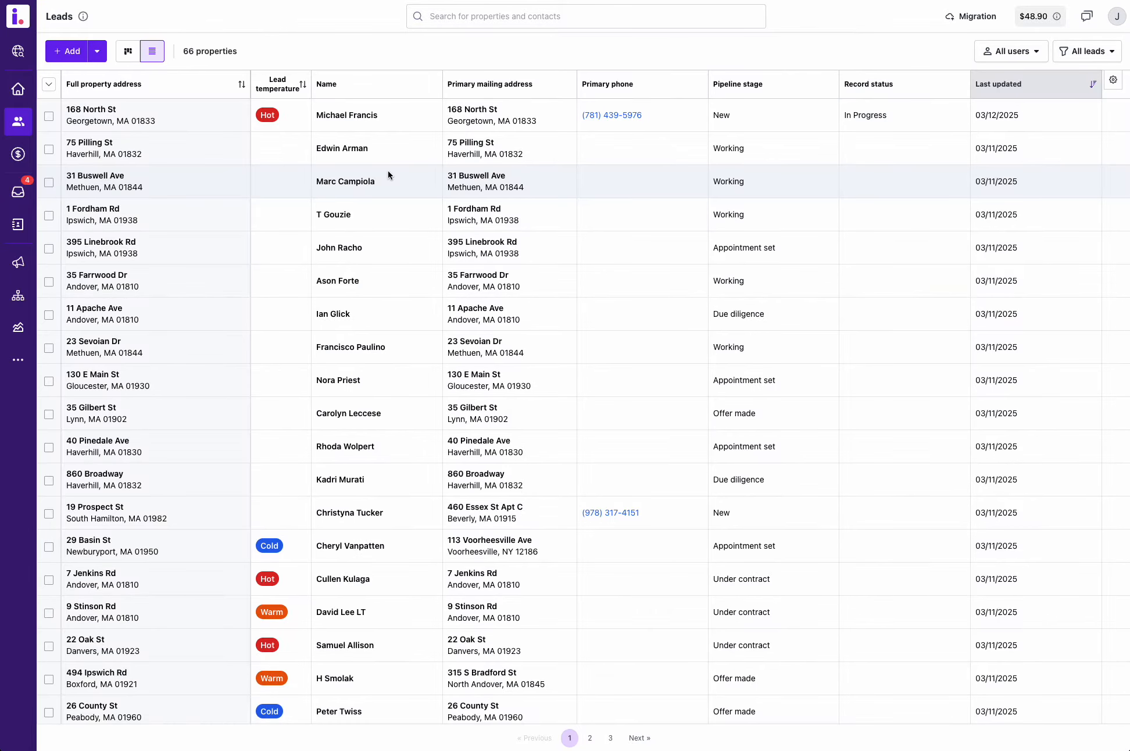
left_click(127, 52)
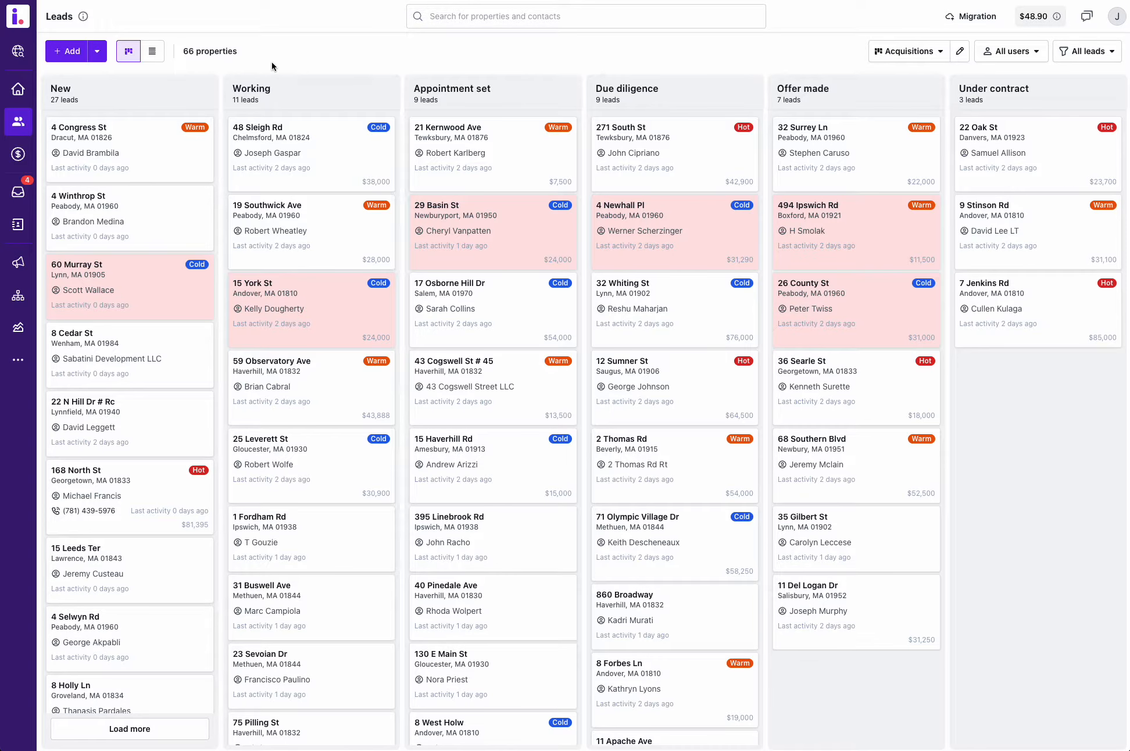
Step: Check the options for importing leads and adding a new lead, leaving the new lead form without saving
left_click(97, 52)
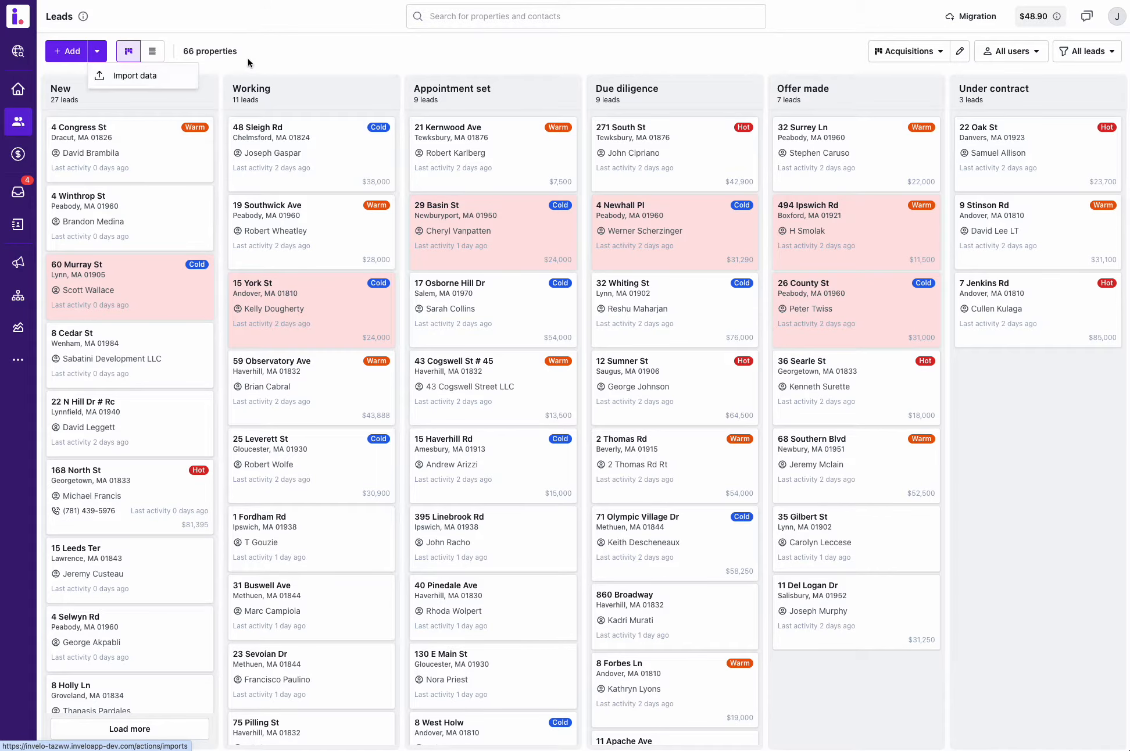
left_click(65, 60)
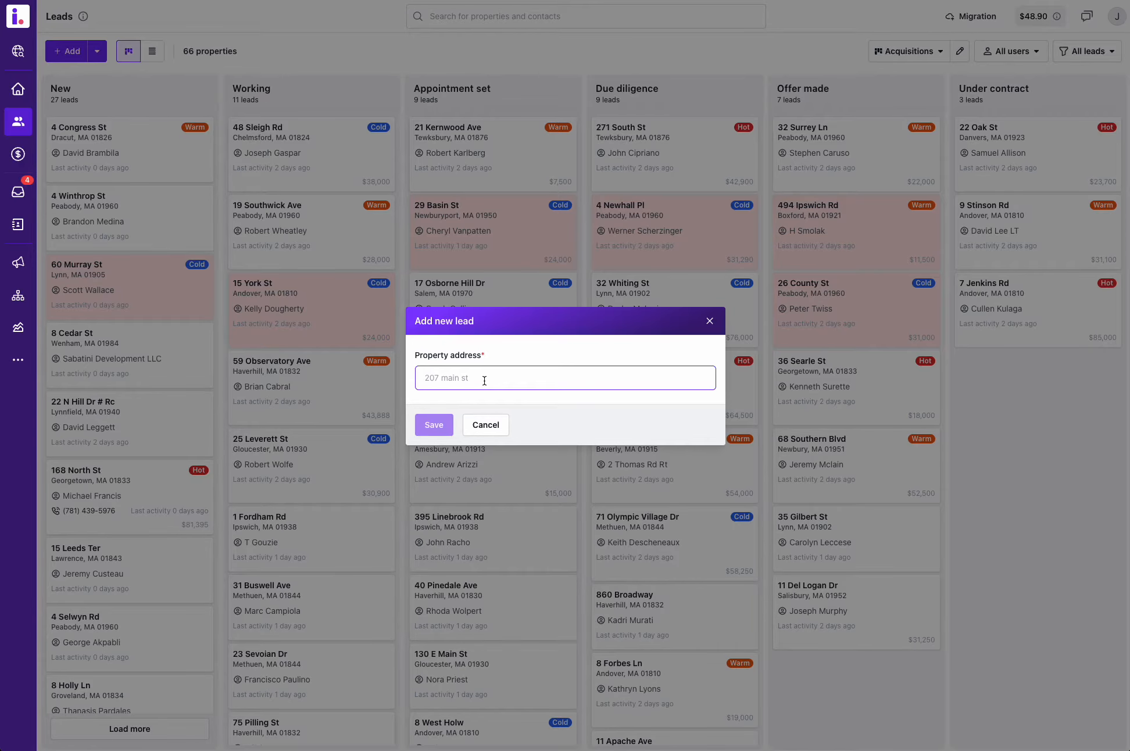
left_click(486, 425)
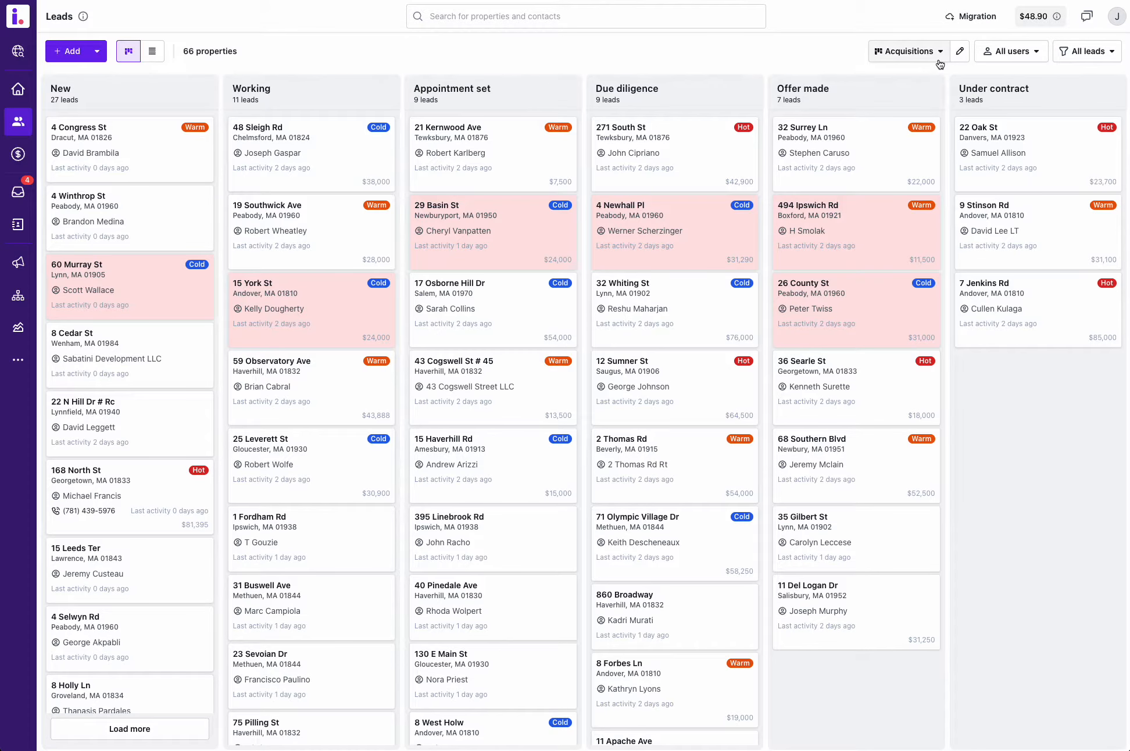
Step: Inspect the user filter and the saved lead filter options on the Acquisitions pipeline board
left_click(1006, 53)
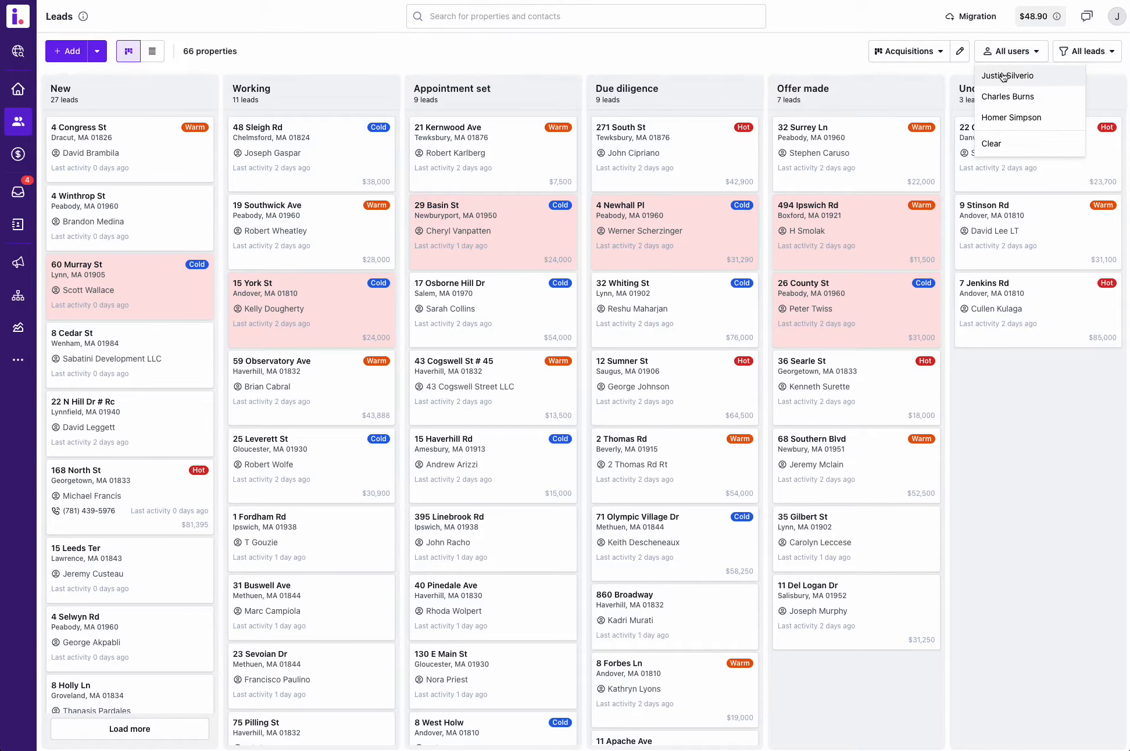
left_click(1096, 54)
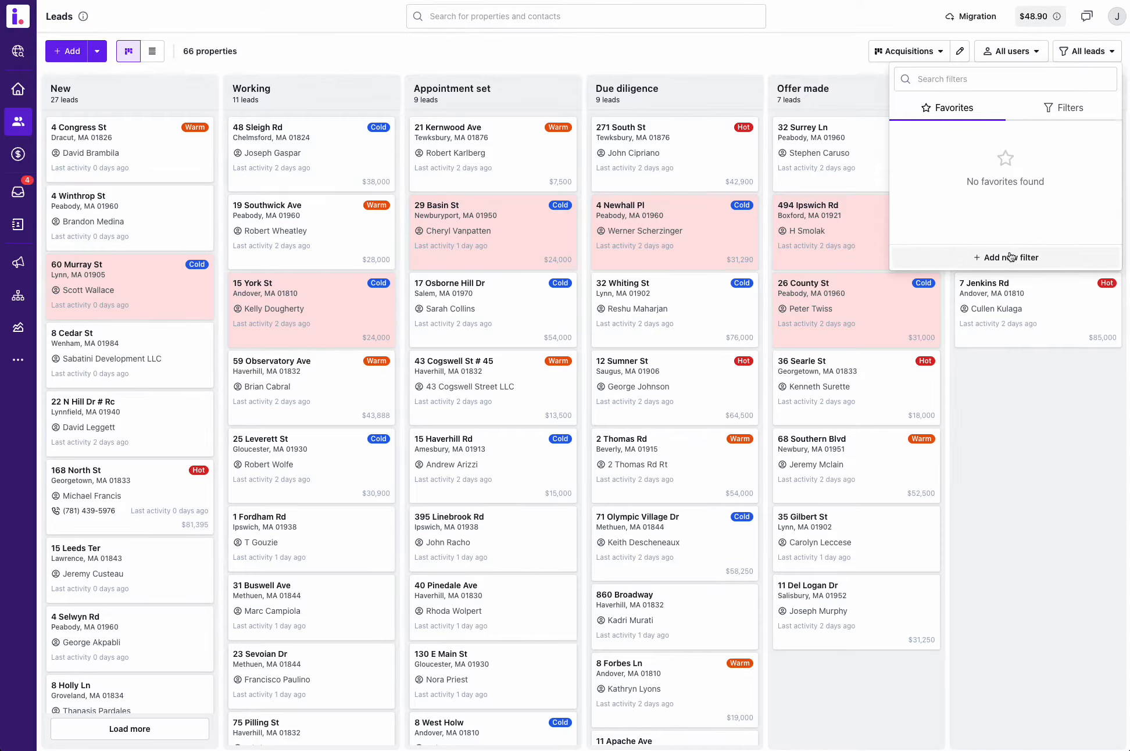
left_click(824, 44)
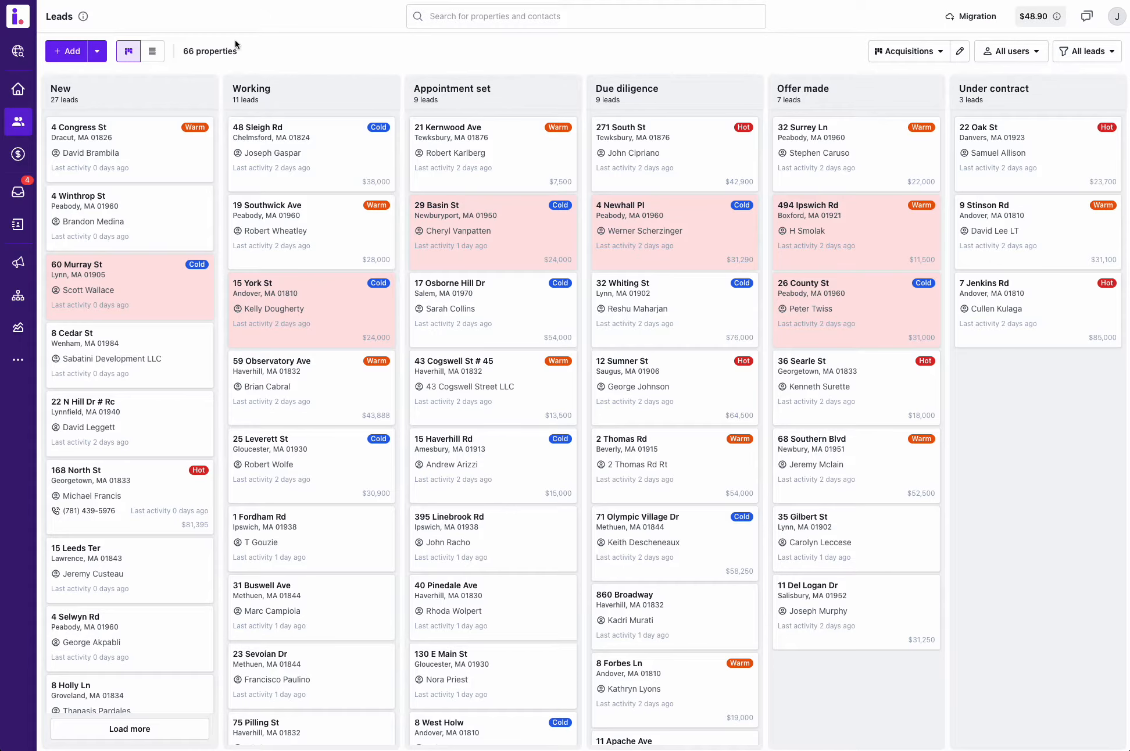
Step: Review the columns available for the leads table view and cancel the column customization
left_click(154, 51)
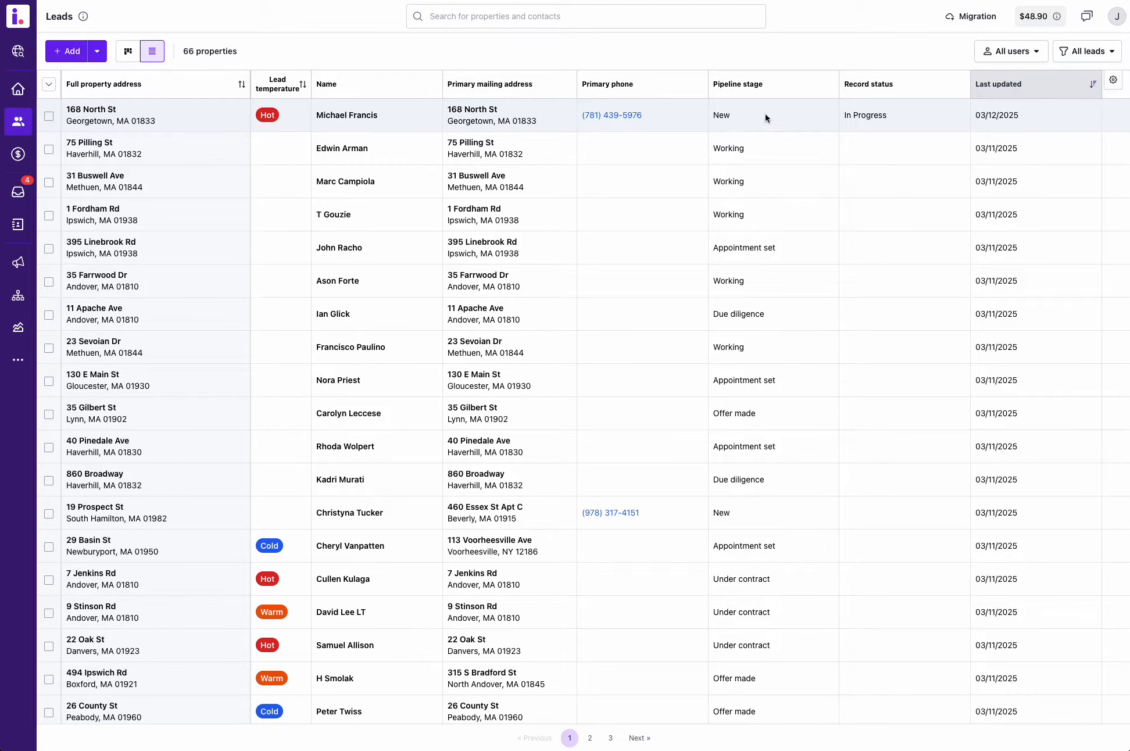
left_click(1113, 84)
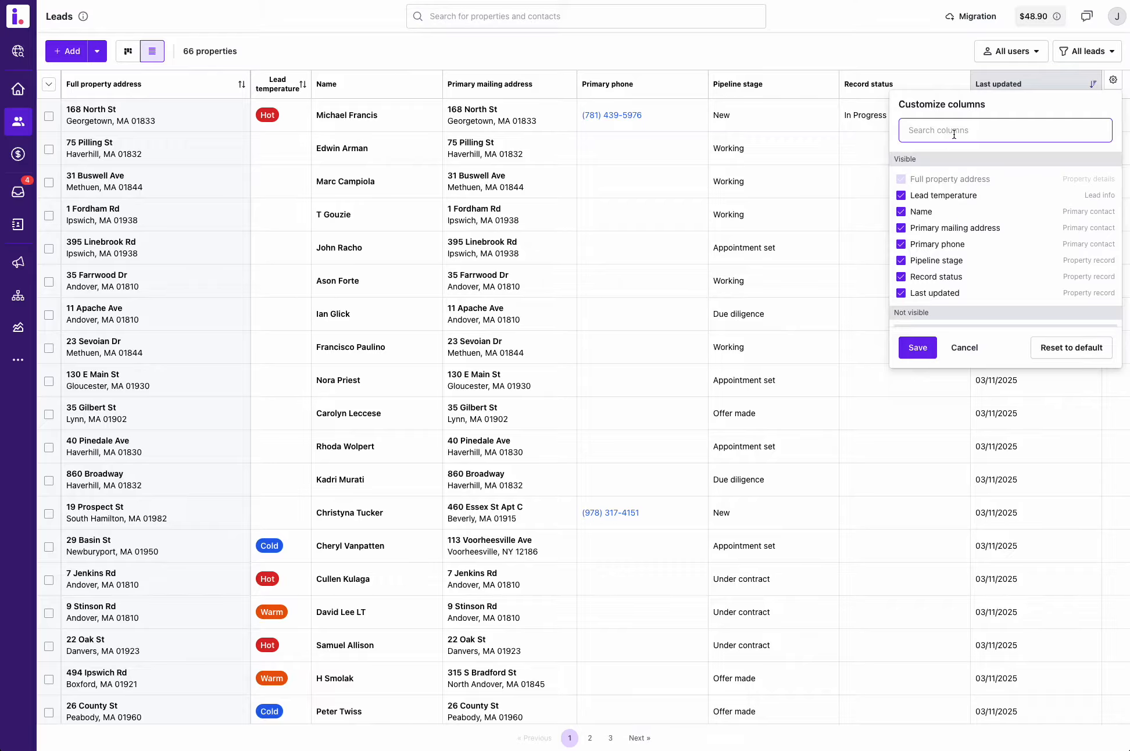
scroll(971, 186, "down", 5)
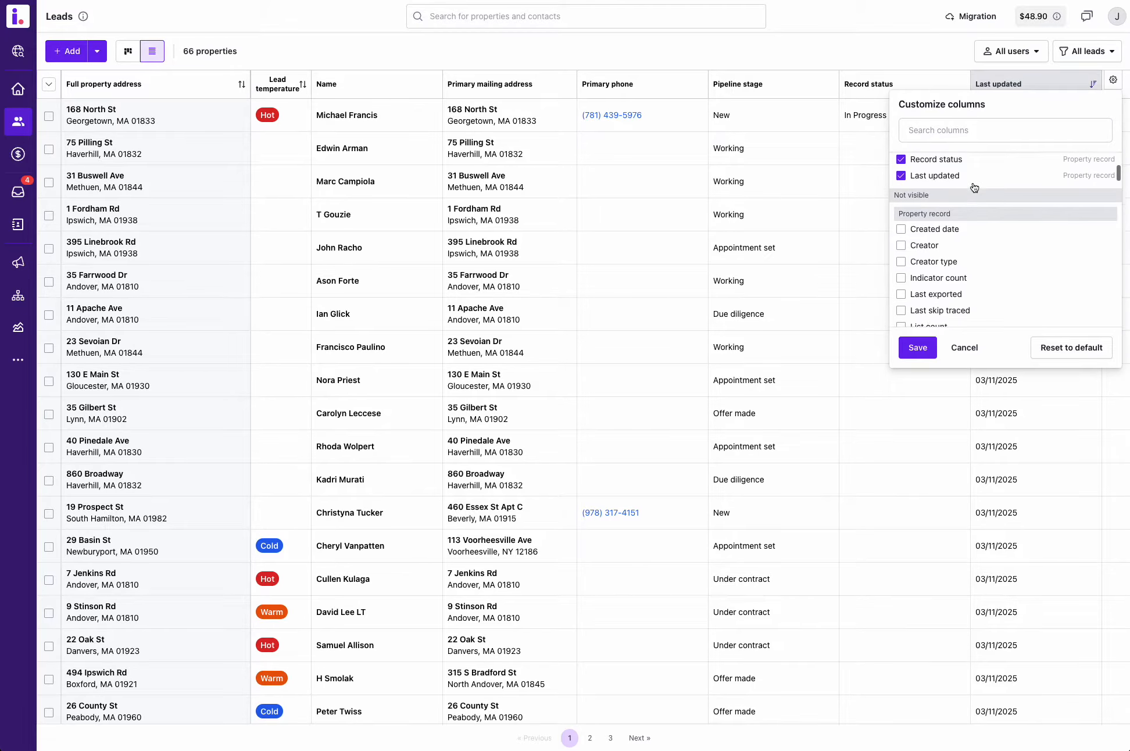
scroll(971, 187, "down", 10)
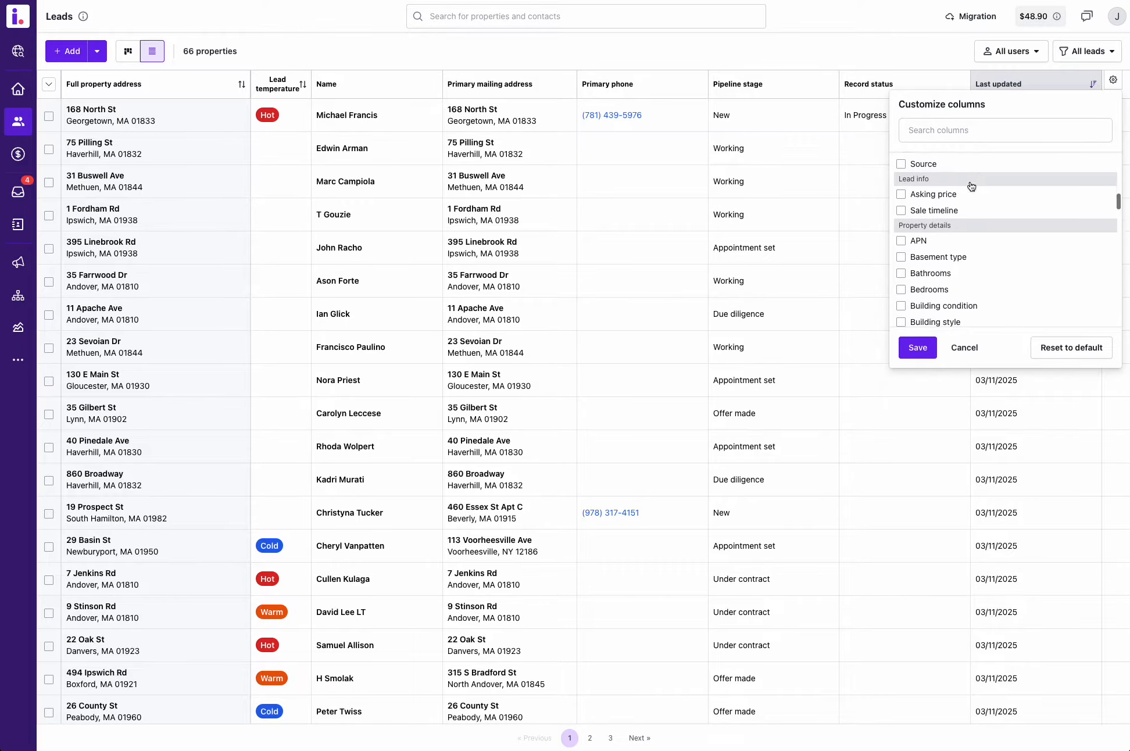
scroll(970, 189, "down", 3)
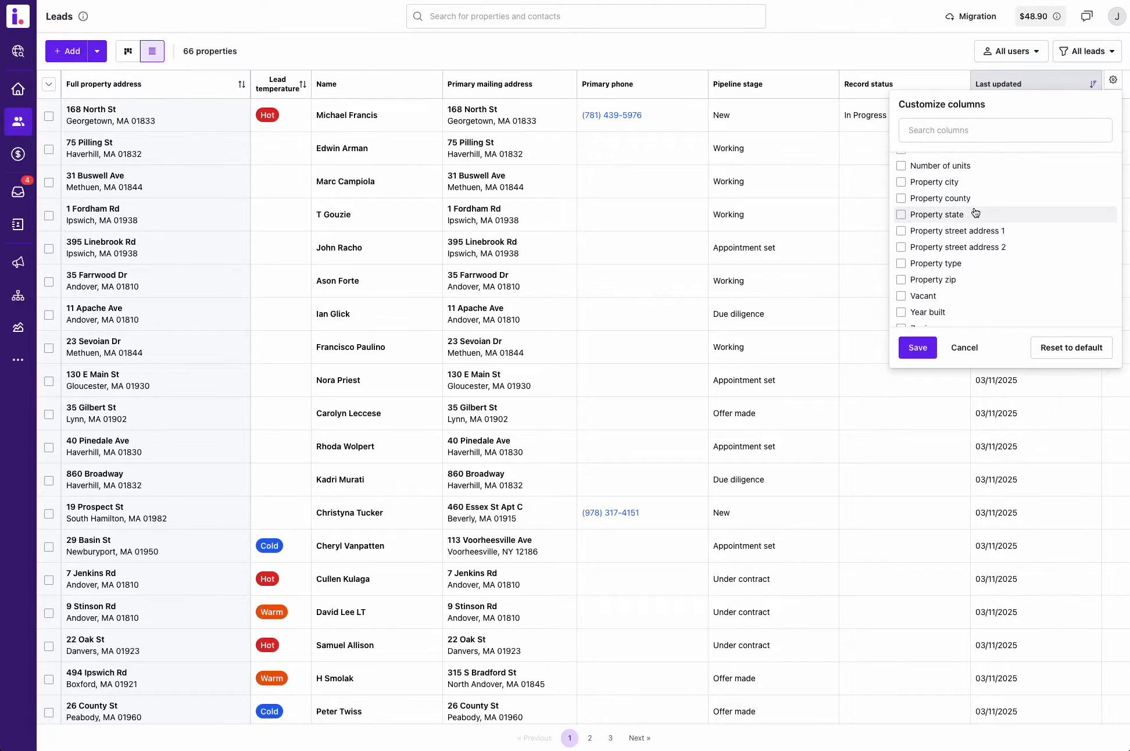
left_click(964, 348)
Step: Select the first lead in the table view to inspect its bulk actions, clear the selection and return to the pipeline board
left_click(128, 51)
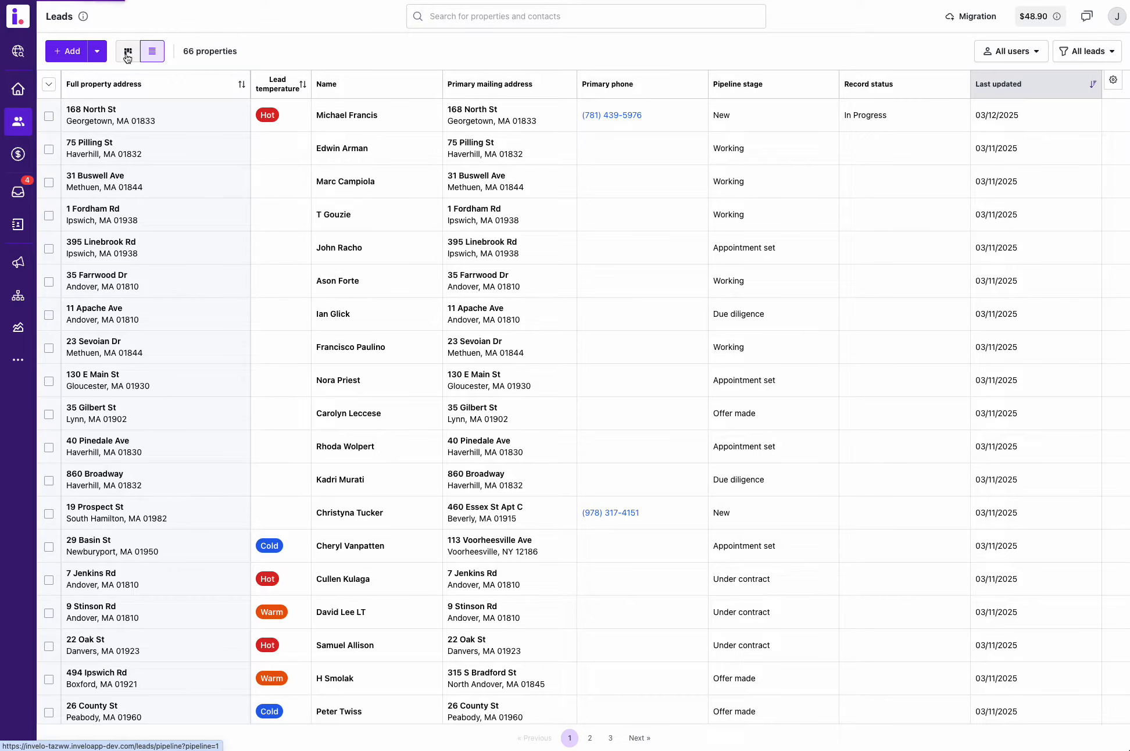
left_click(153, 55)
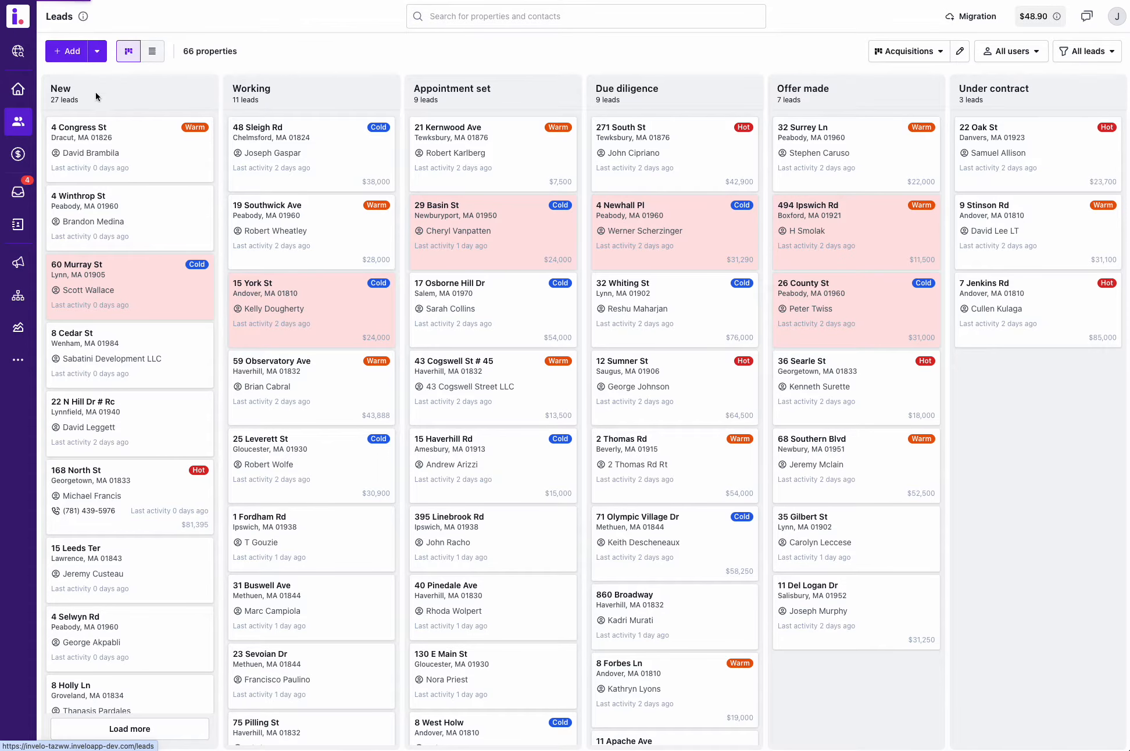
left_click(49, 117)
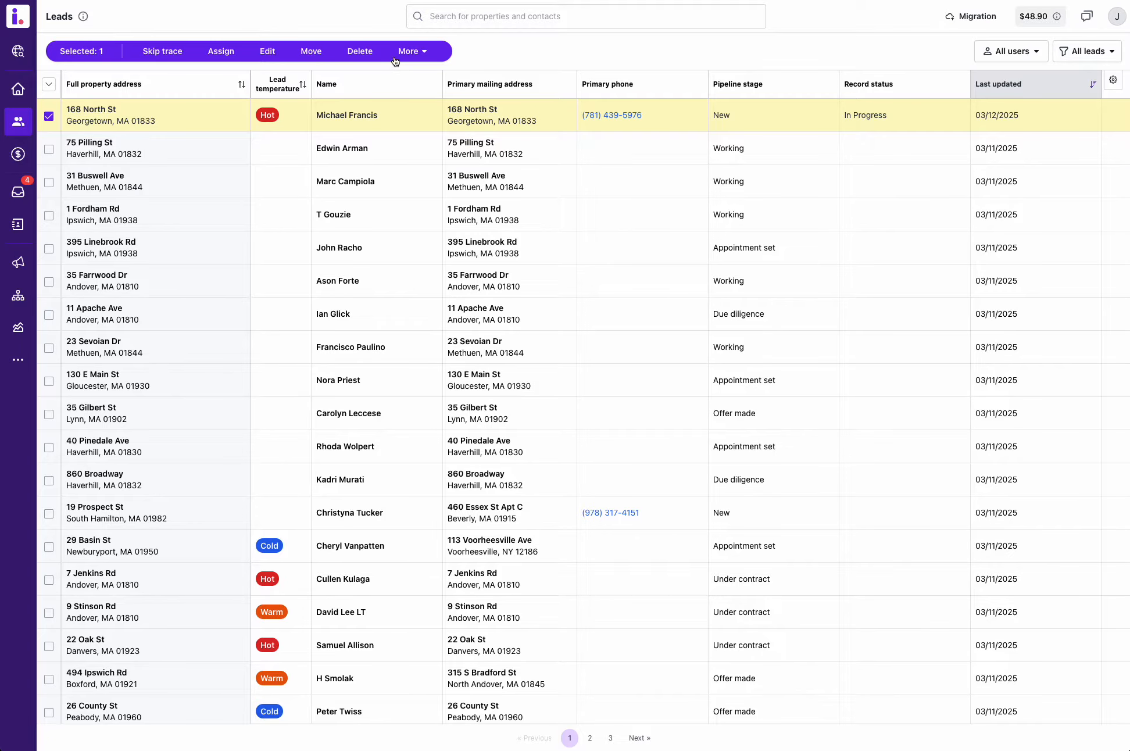
left_click(411, 52)
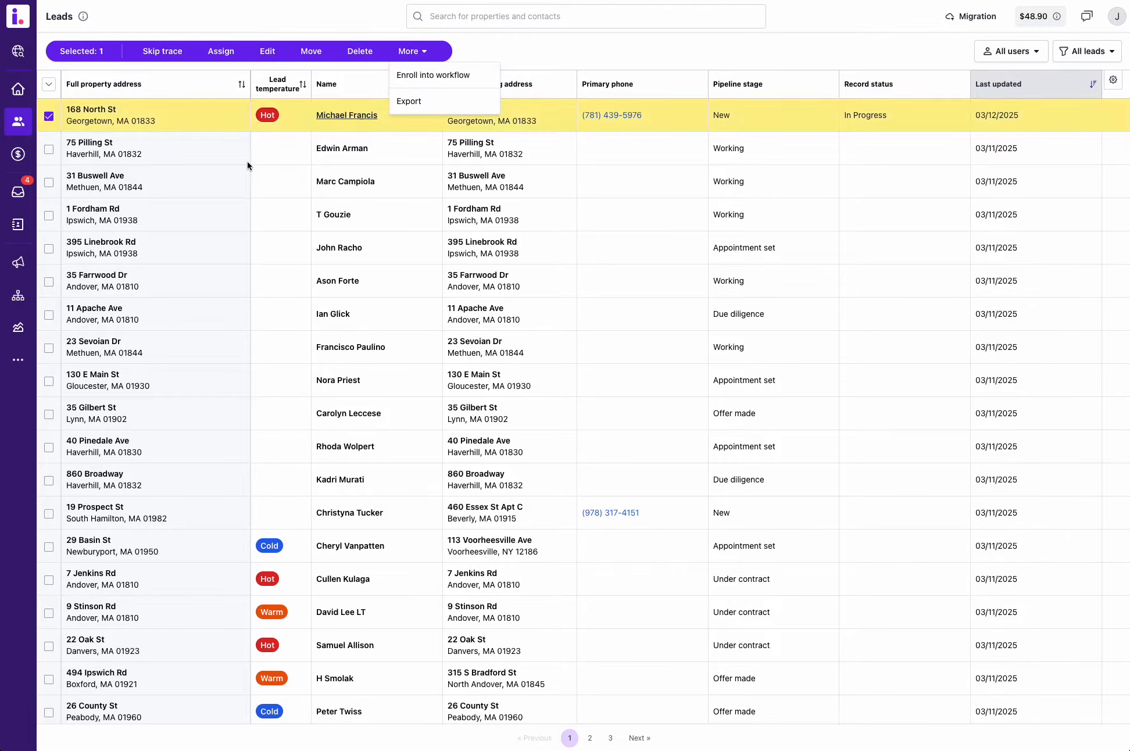
left_click(564, 56)
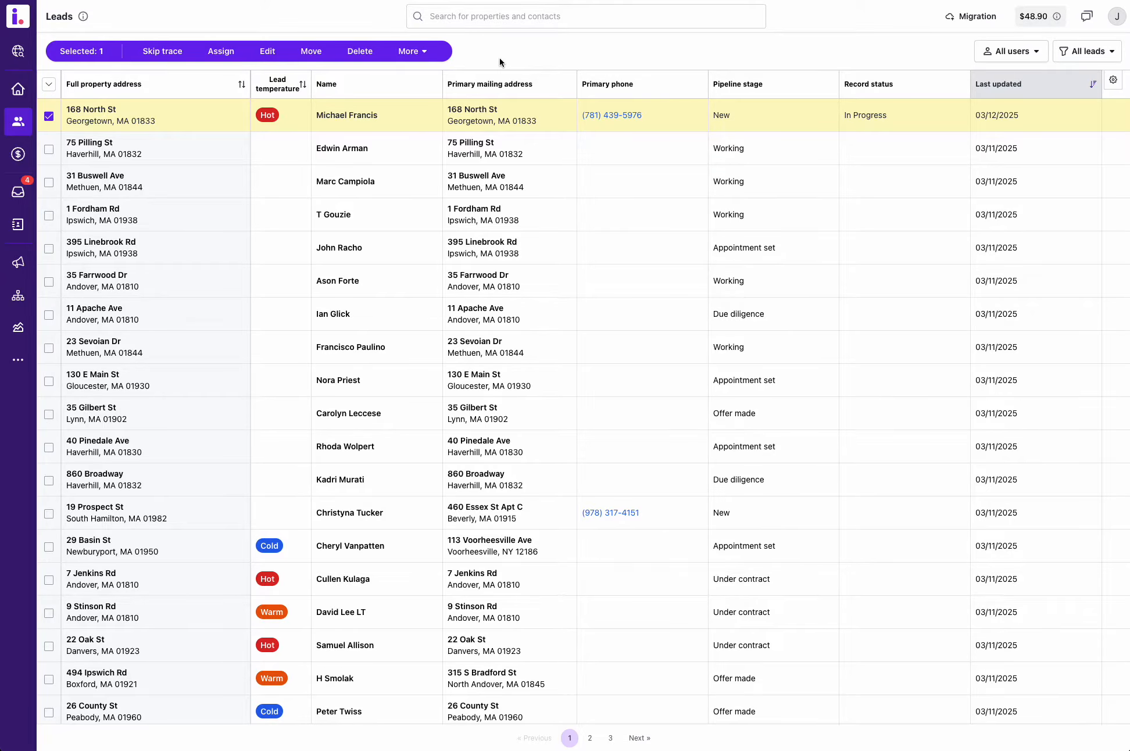
left_click(49, 116)
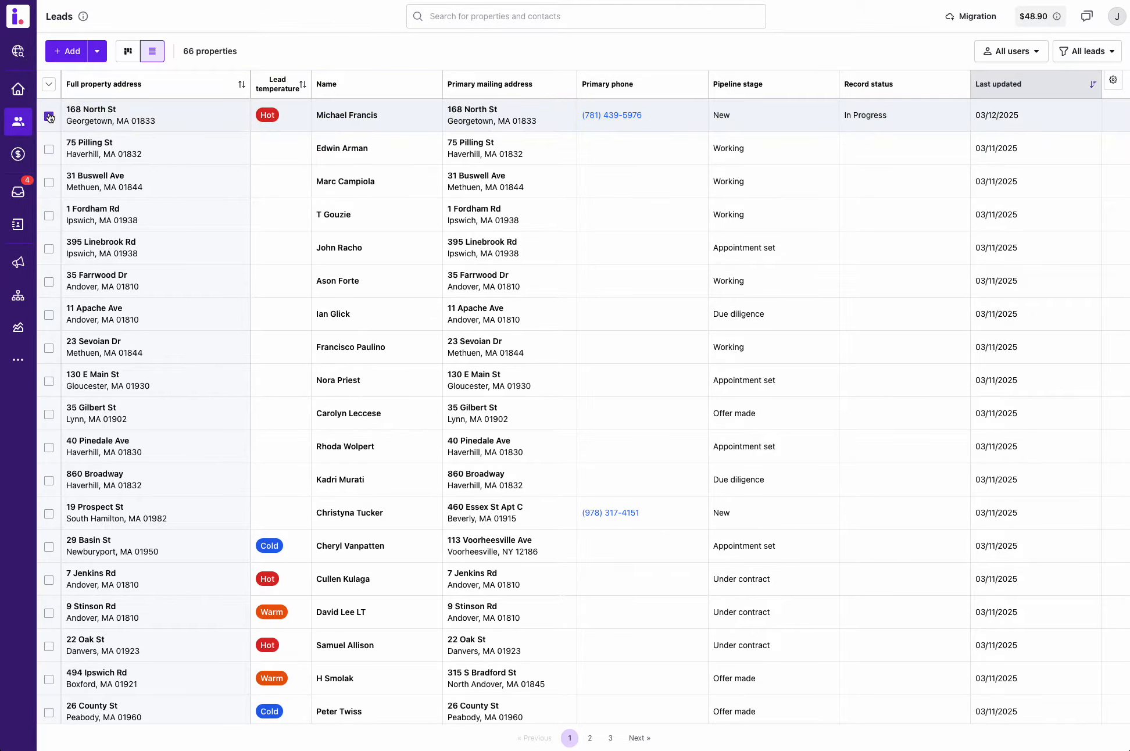
left_click(130, 54)
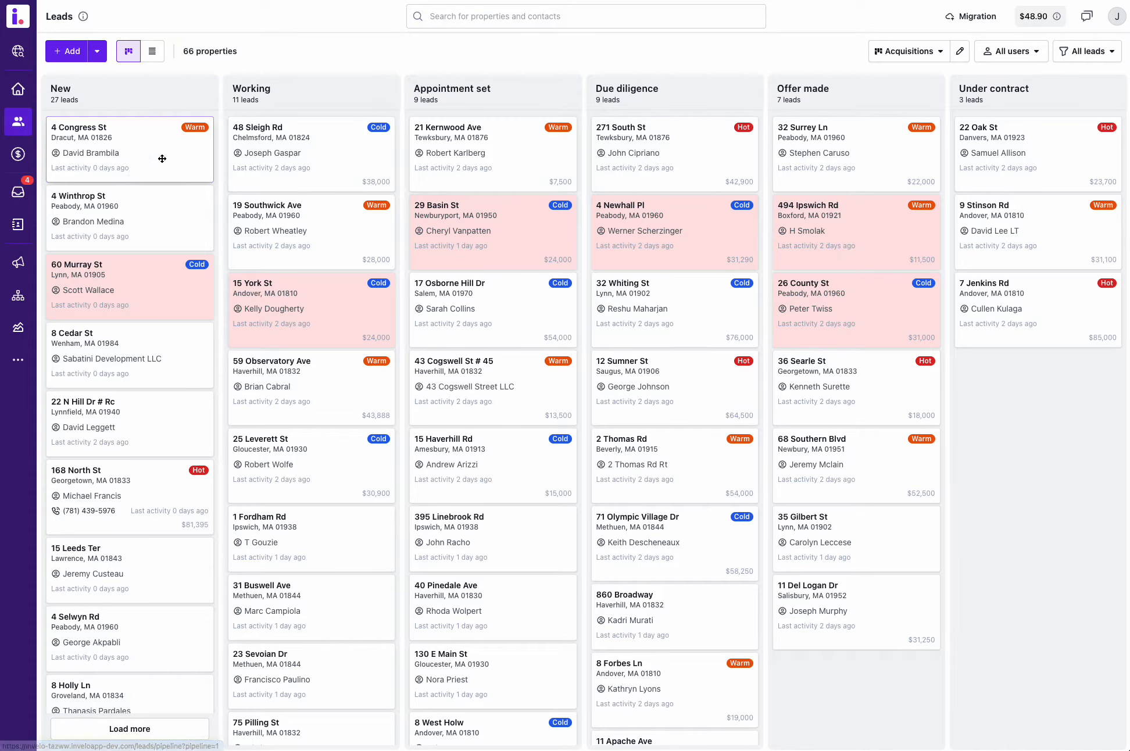
Step: Search for the hot lead in the New stage by its street address and open its record
left_click(510, 16)
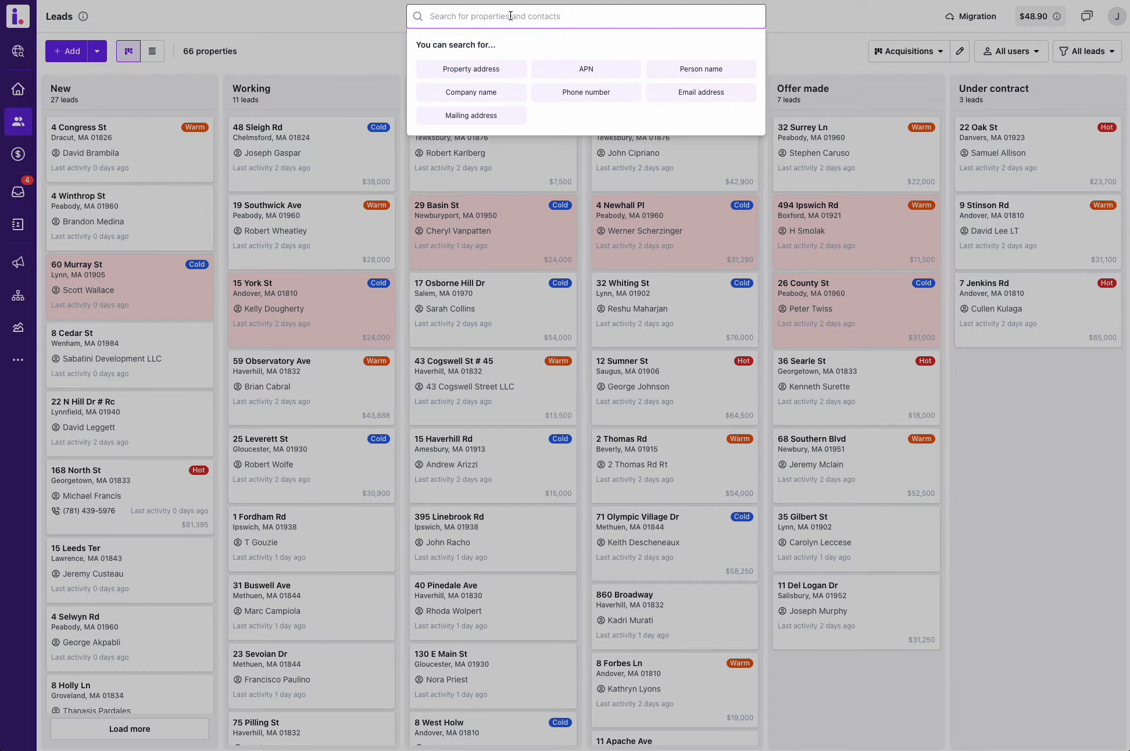
type("168 nor")
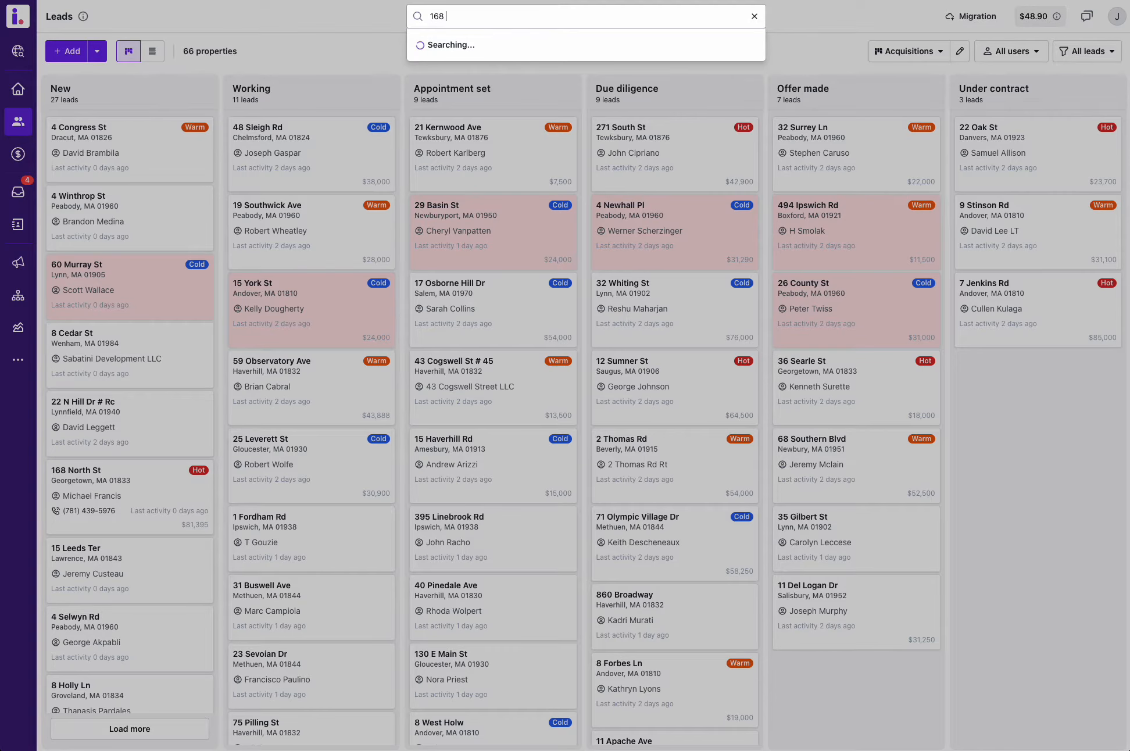
type("th")
left_click(458, 129)
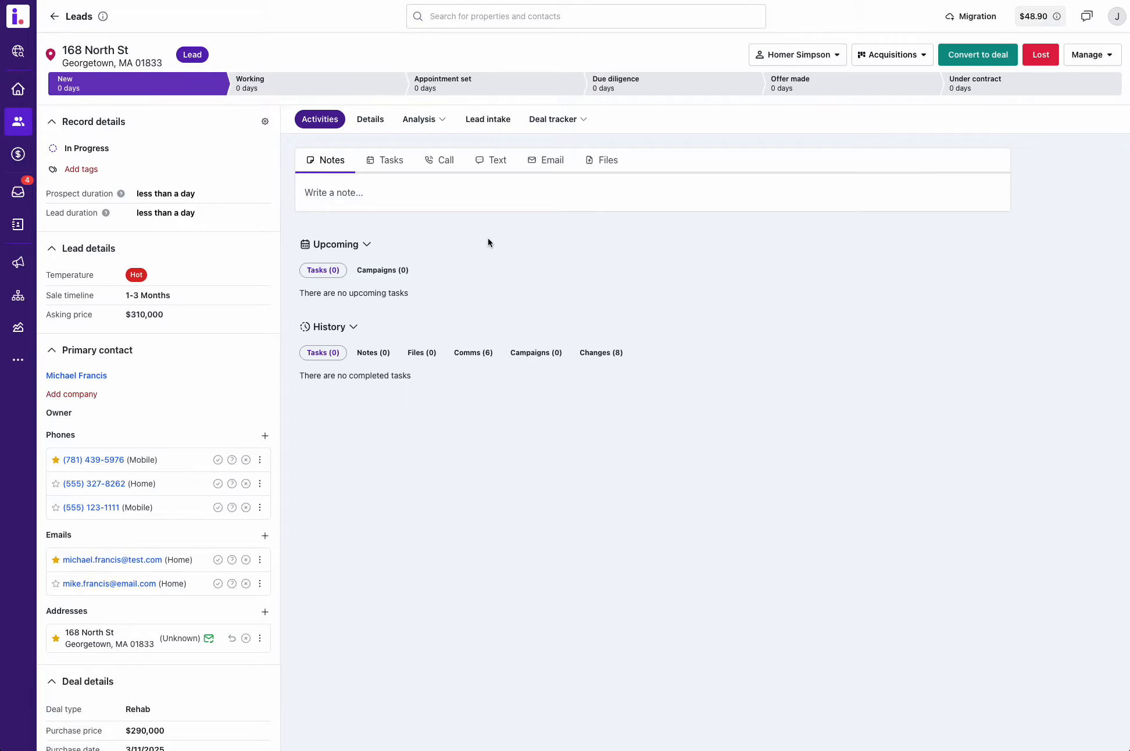
Step: Show the lead intake form and enlarge the general property condition answer to read it in full
left_click(481, 122)
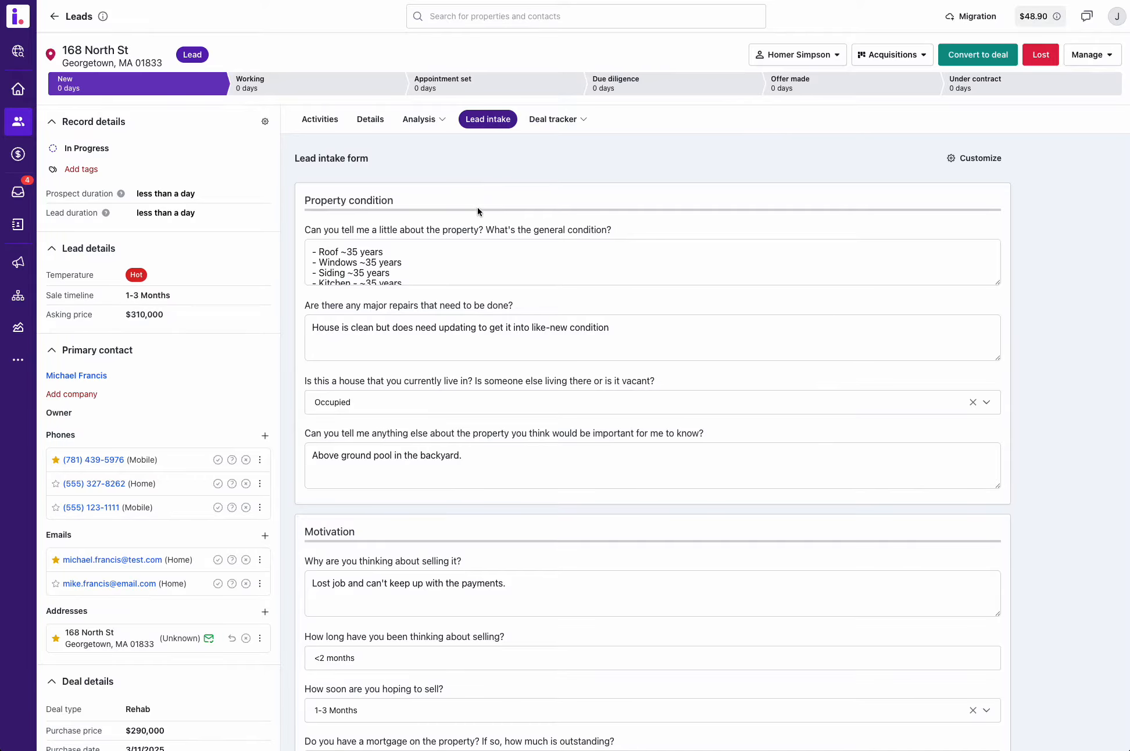
left_click(477, 249)
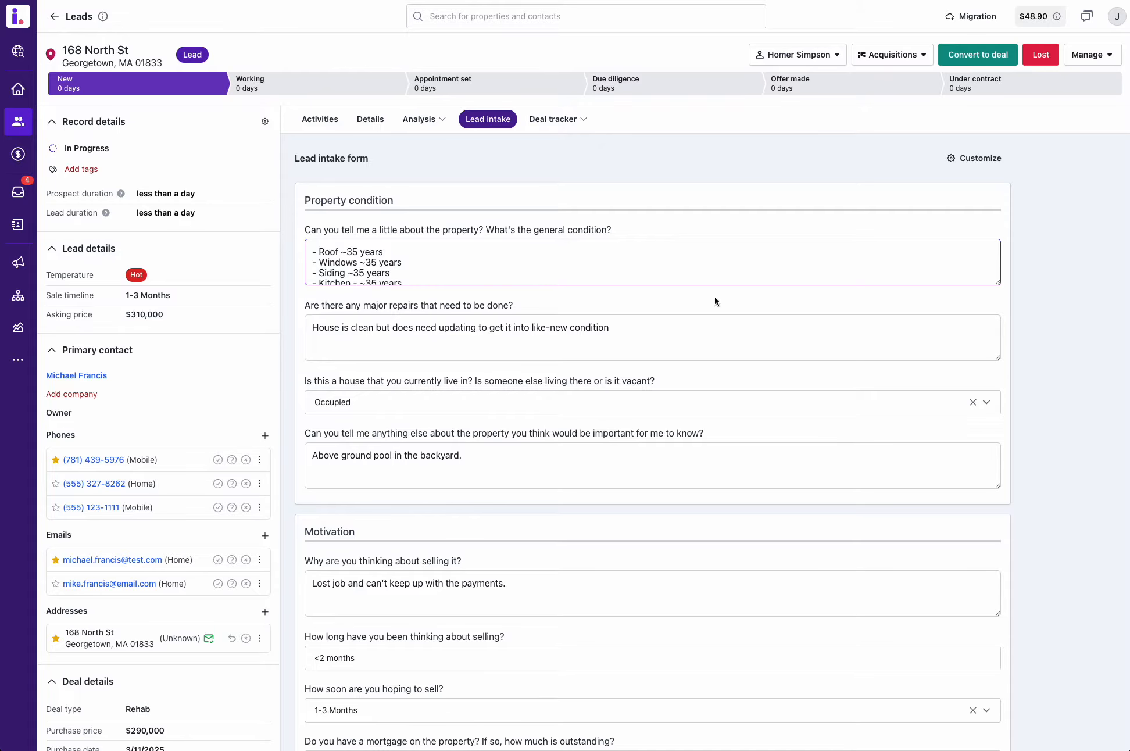
left_click_drag(997, 283, 988, 321)
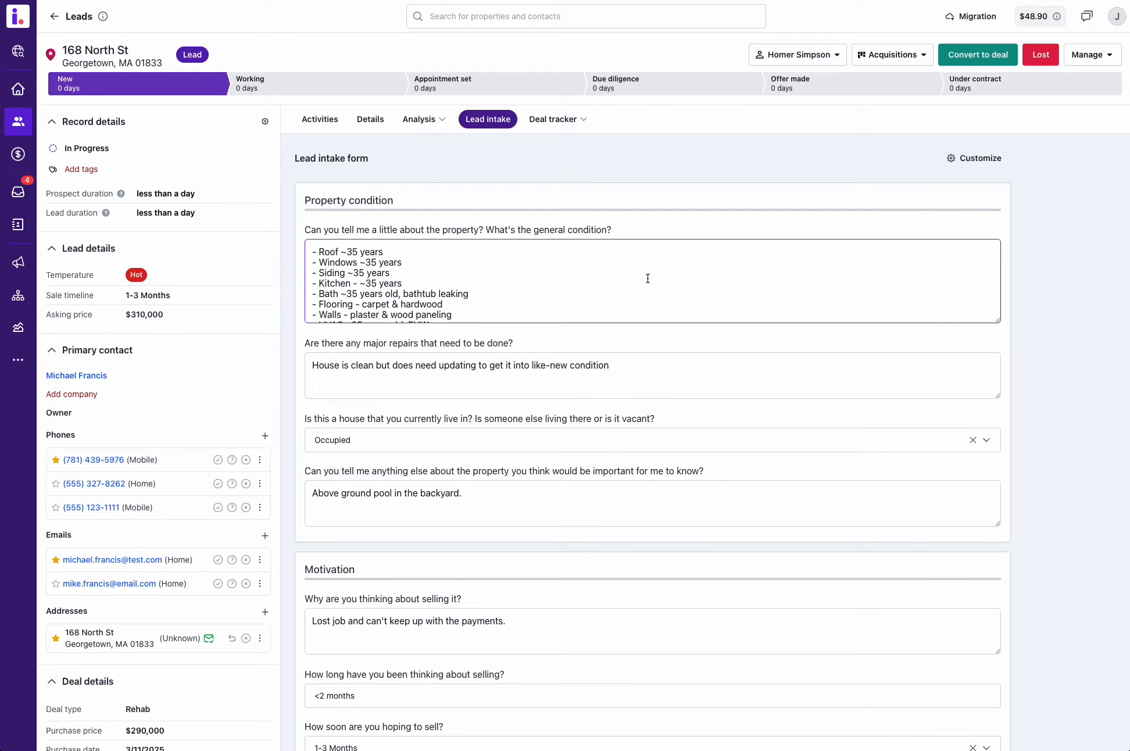
scroll(587, 277, "down", 2)
scroll(584, 276, "up", 2)
scroll(388, 288, "down", 2)
Step: Examine the remaining lead intake answers in the Property condition, Motivation, Price and Other sections
scroll(384, 402, "down", 5)
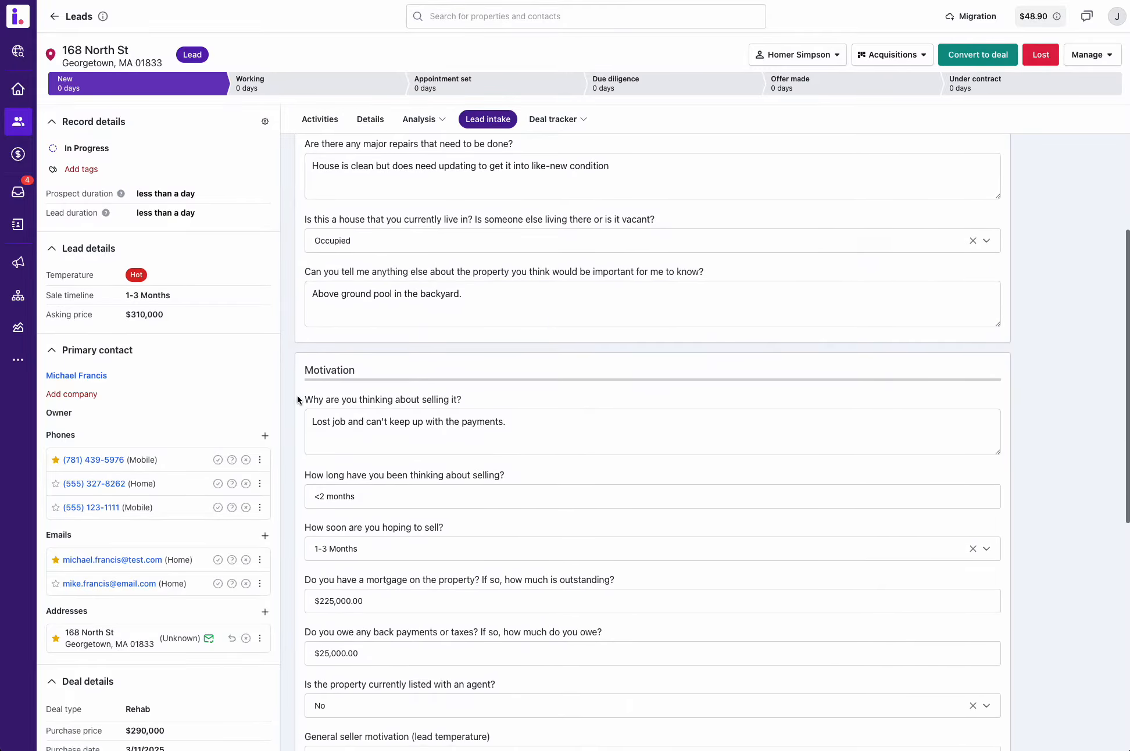
scroll(354, 382, "down", 2)
scroll(356, 387, "down", 5)
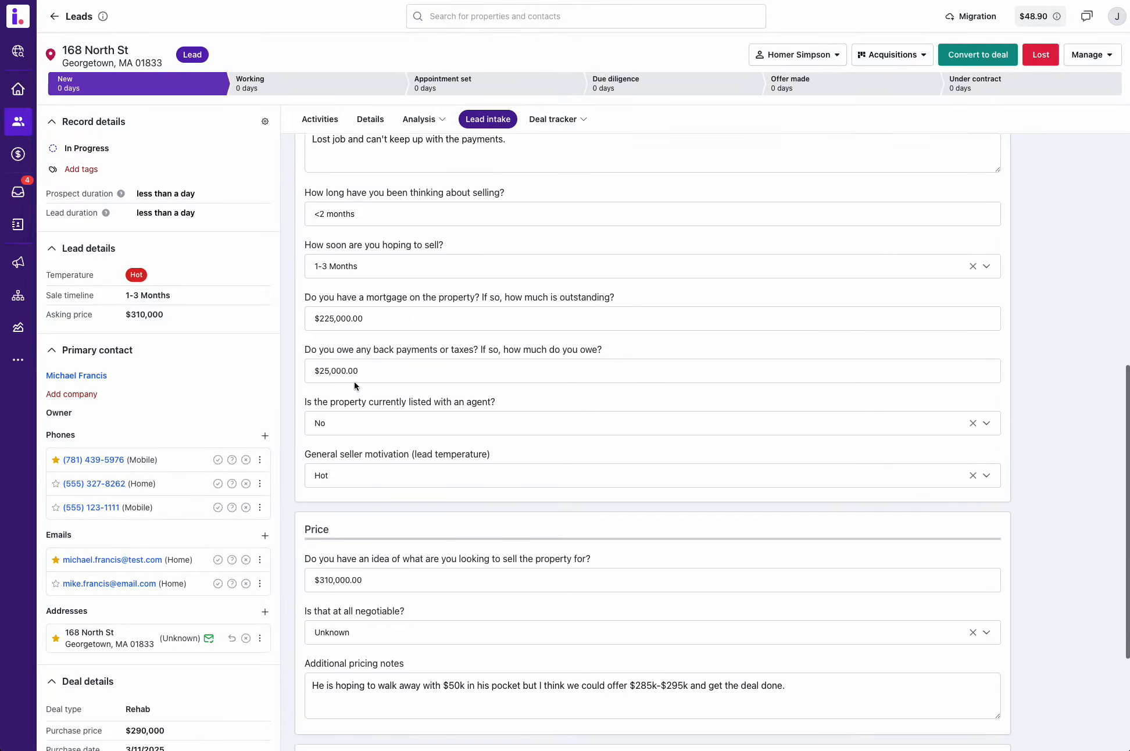
scroll(345, 422, "down", 1)
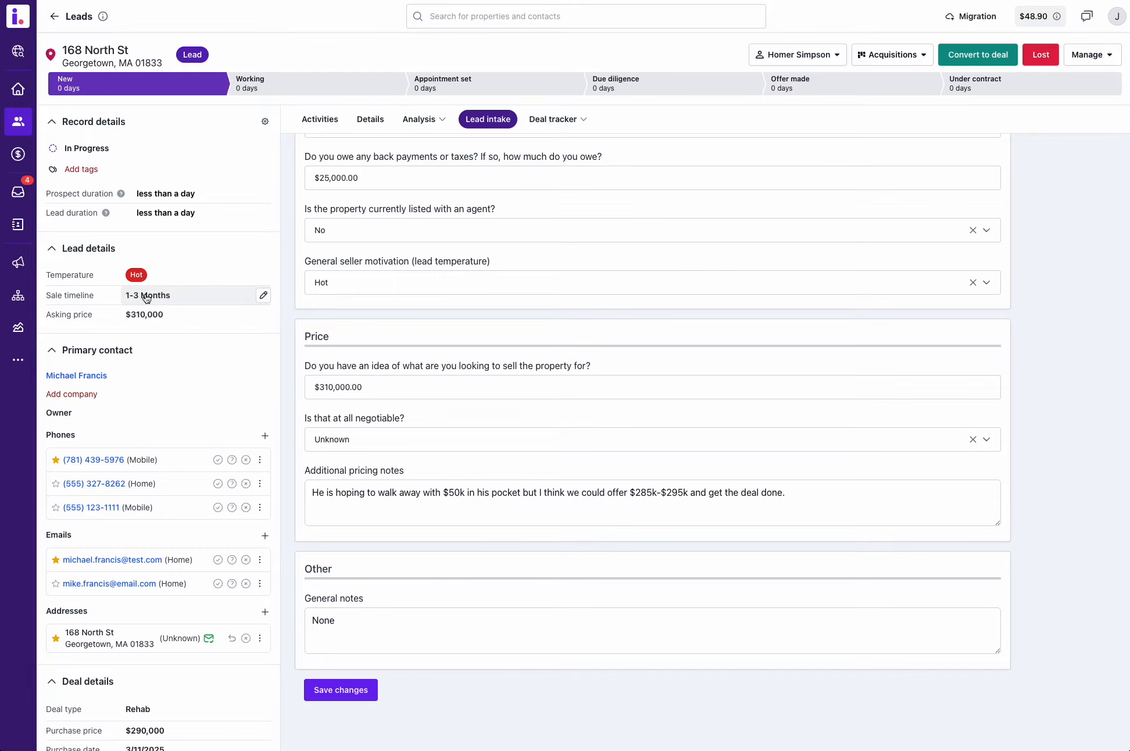
scroll(347, 242, "up", 2)
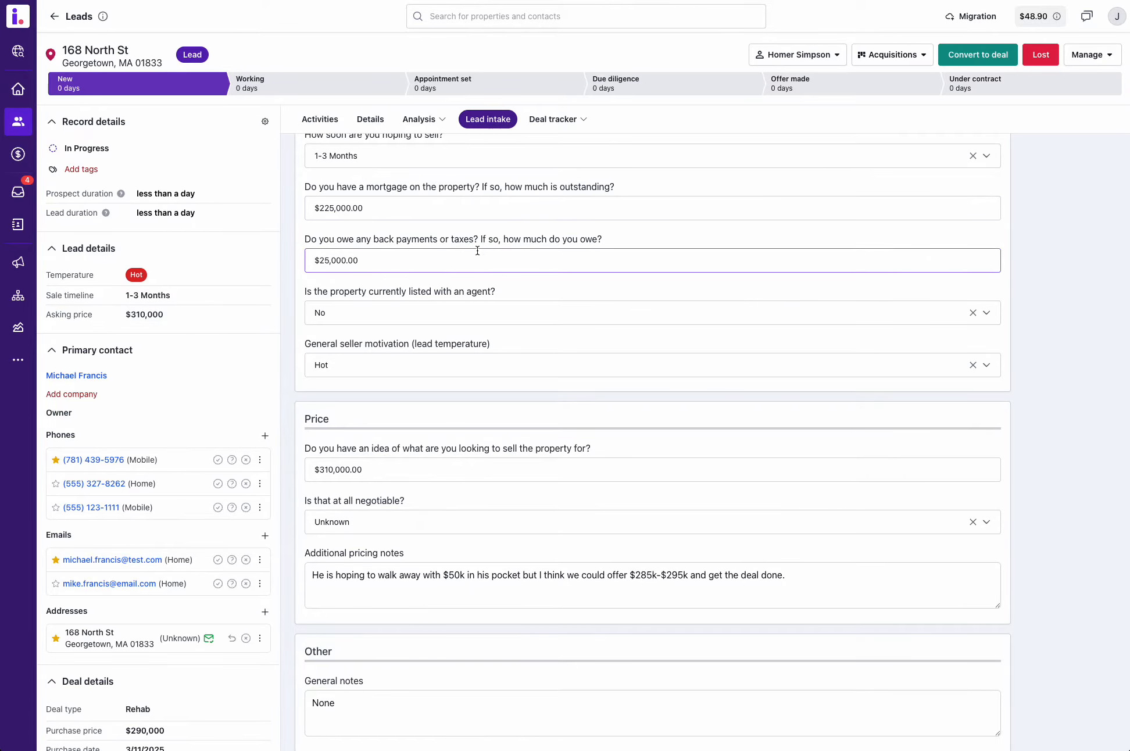
scroll(476, 250, "up", 10)
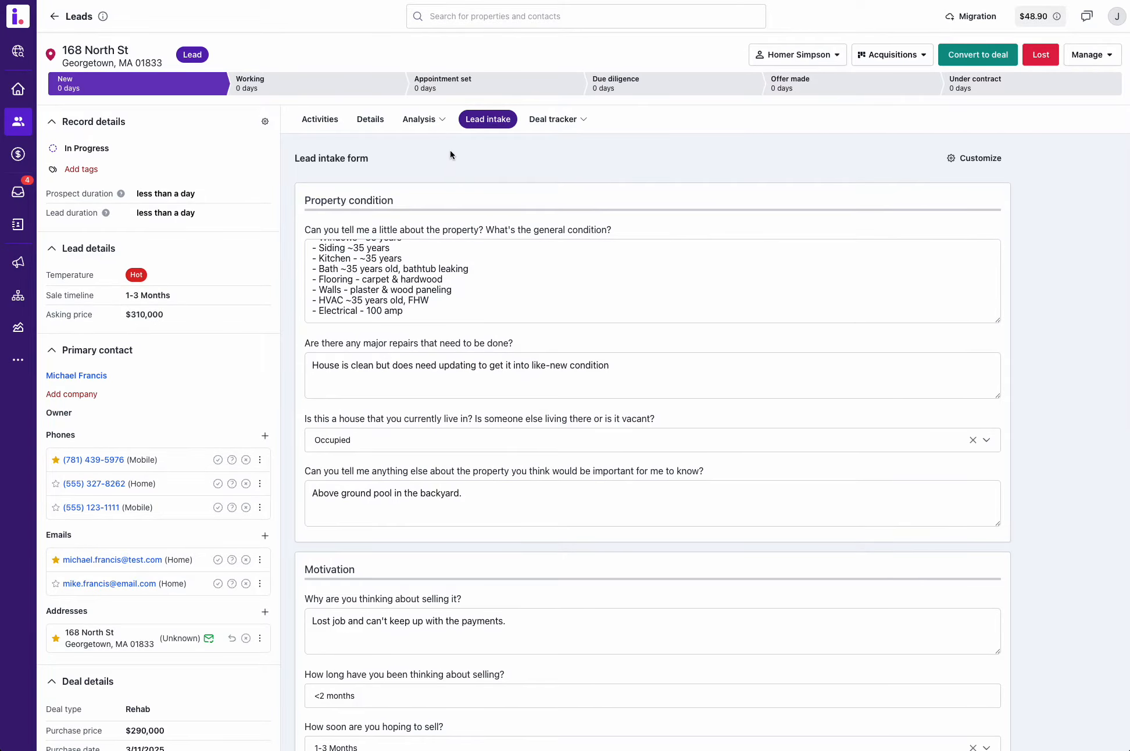
Step: Open the lead's comps comparison, expand its filters and inspect the MLS status options
left_click(431, 127)
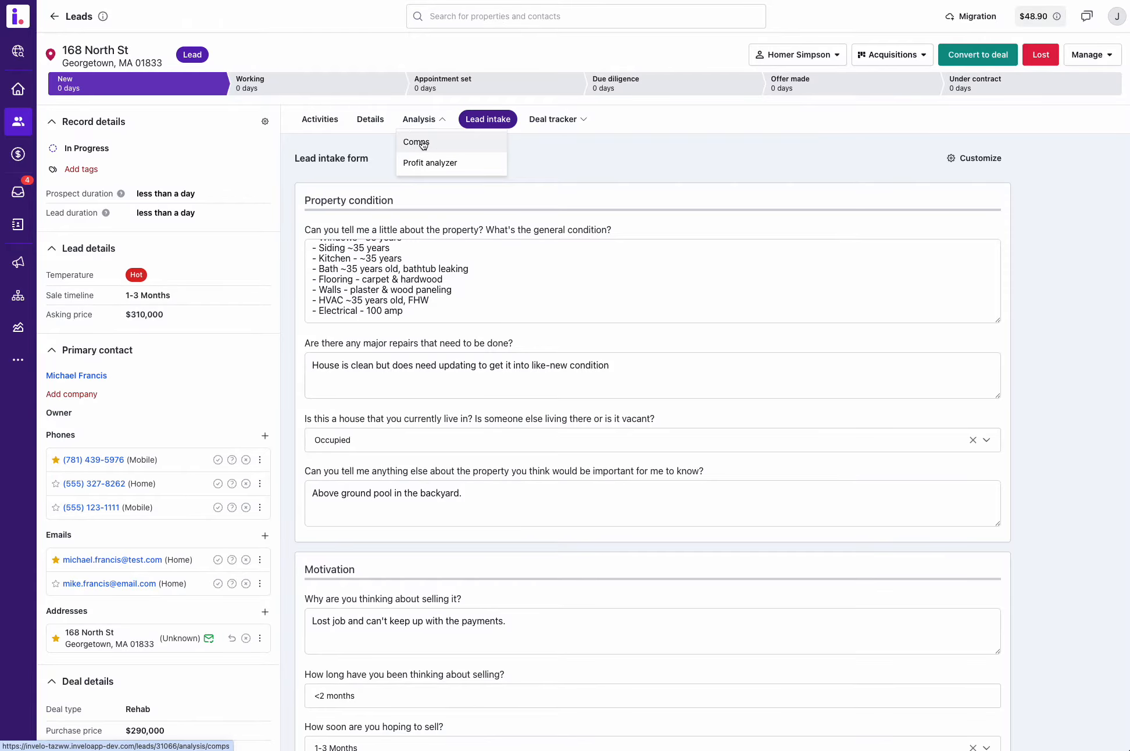
left_click(419, 141)
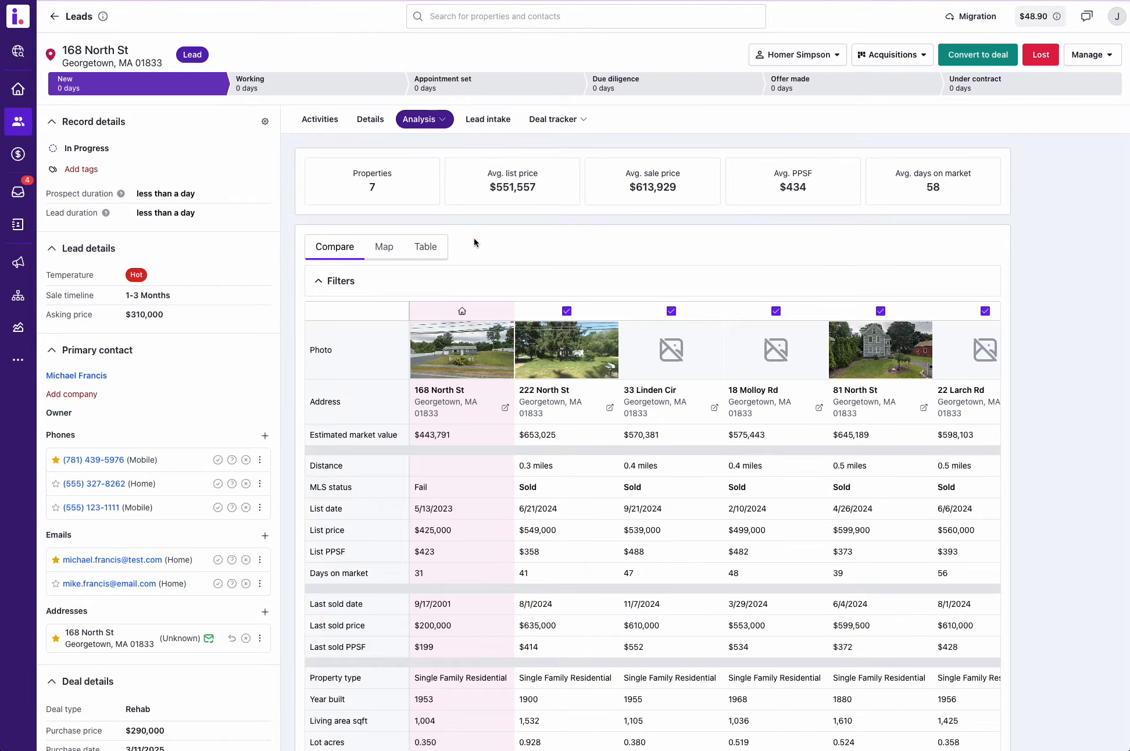
left_click(504, 281)
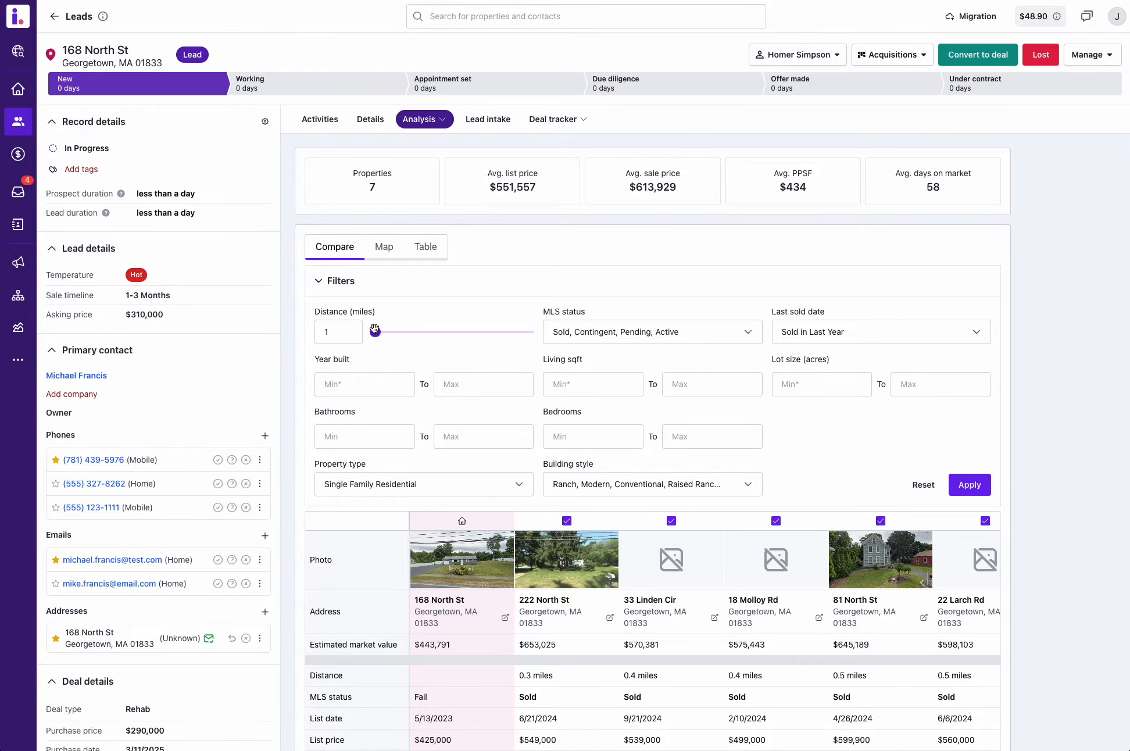
left_click(603, 340)
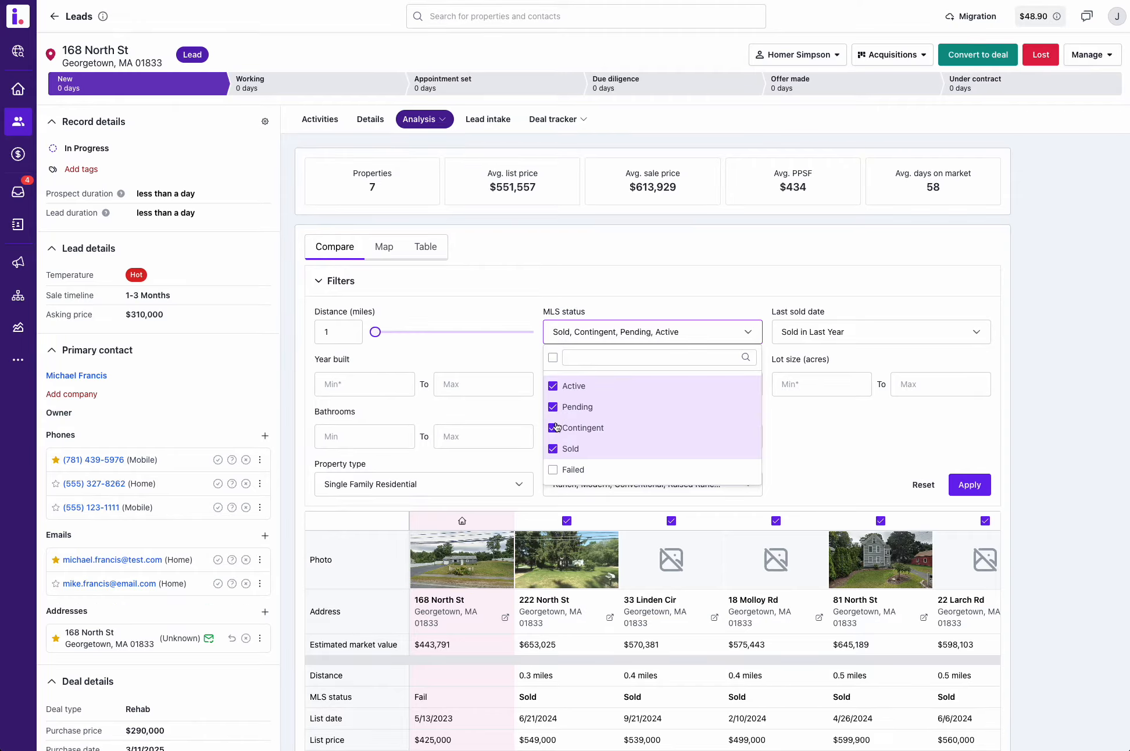
left_click(601, 295)
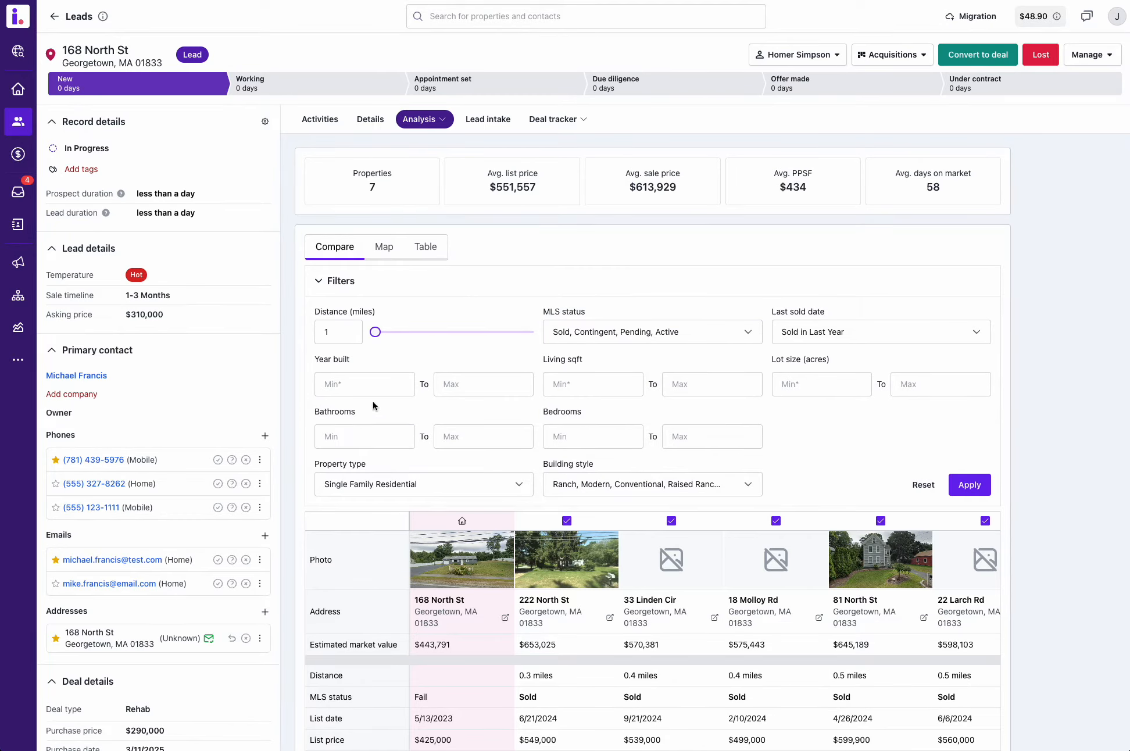
Step: Inspect the building style filter options and apply the comps filters
left_click(521, 391)
left_click(577, 483)
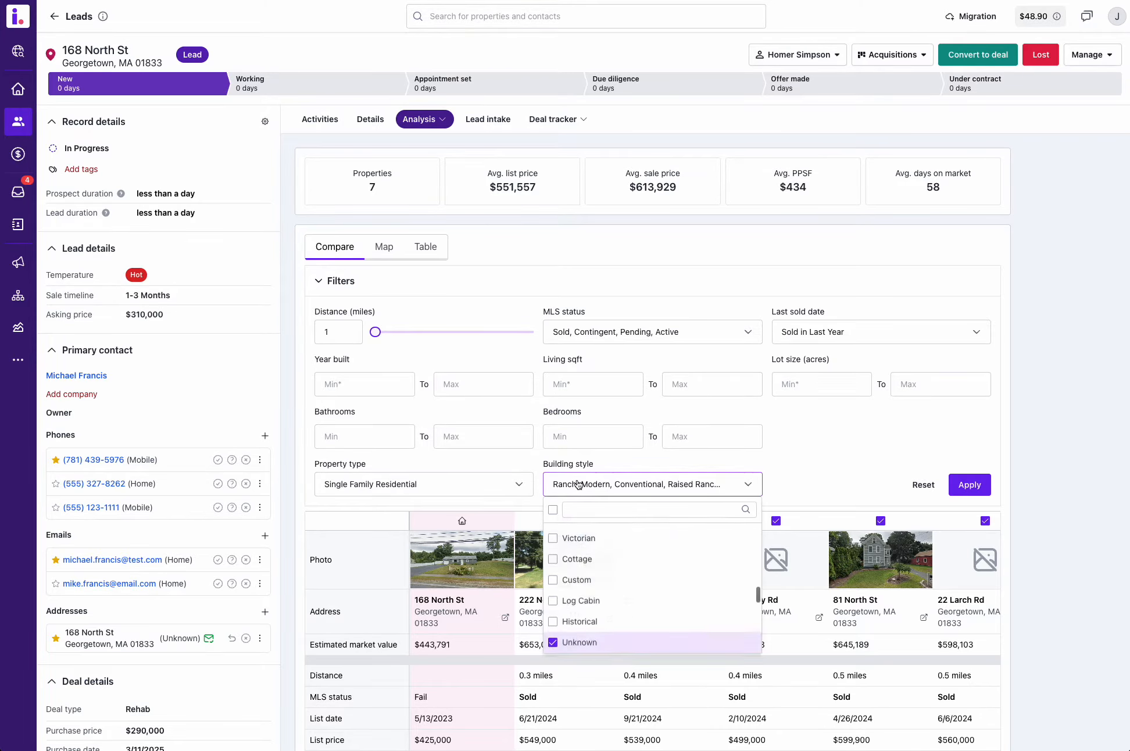
left_click(857, 461)
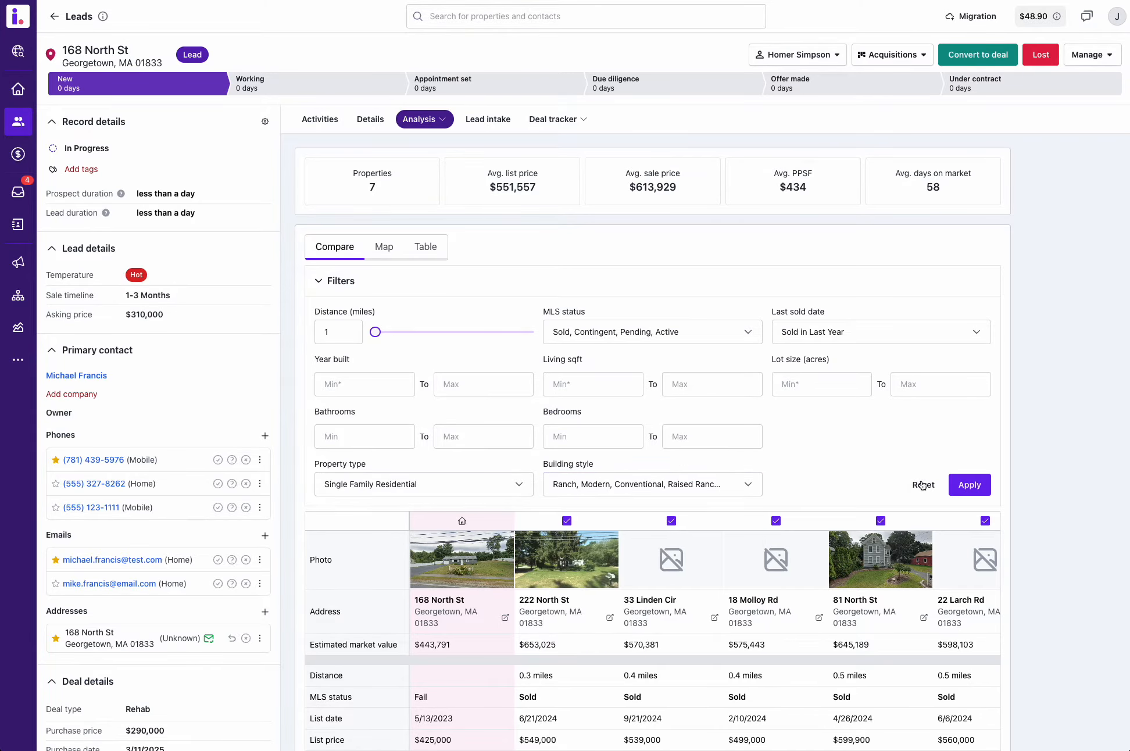
left_click(968, 486)
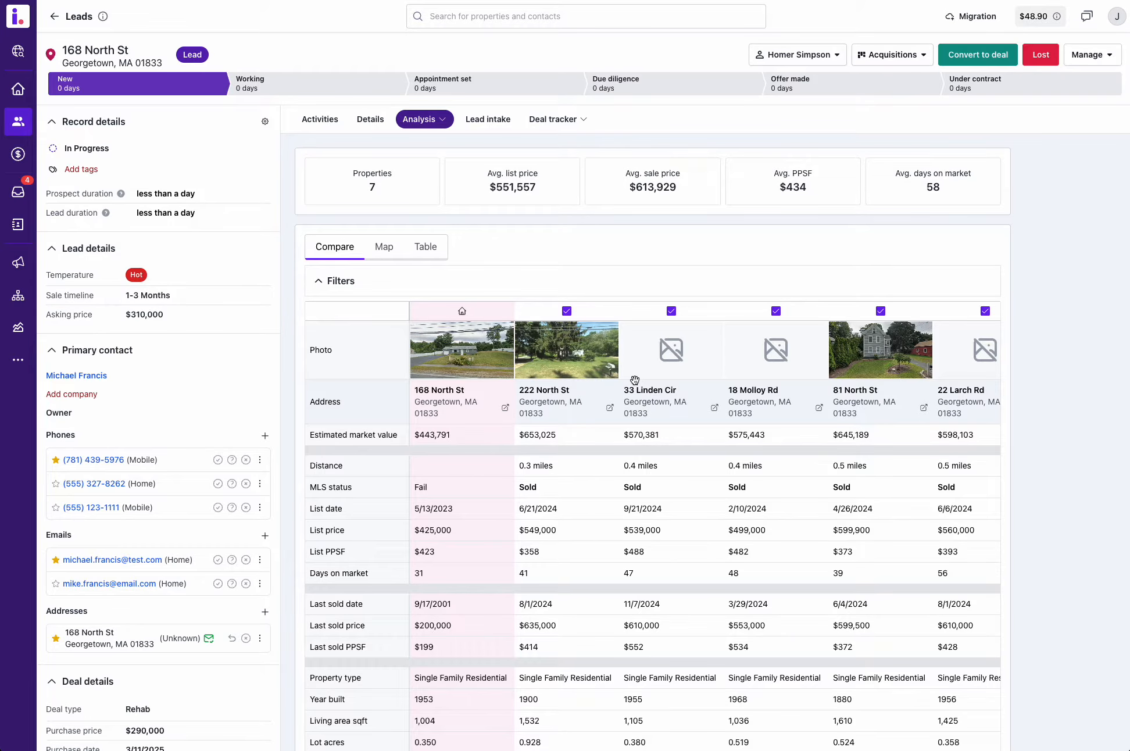
Step: Exclude the first, fourth, fifth, sixth and seventh comparable properties, keeping only the second and third comps in the comparison
scroll(634, 380, "down", 5)
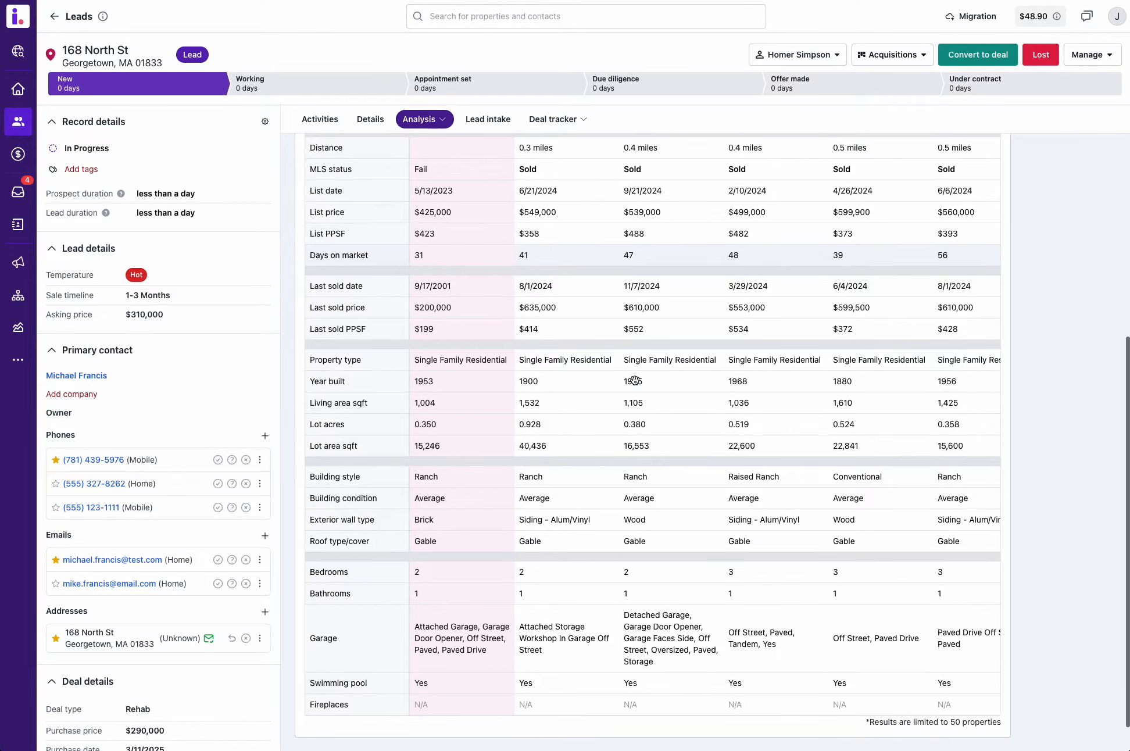
scroll(635, 381, "up", 4)
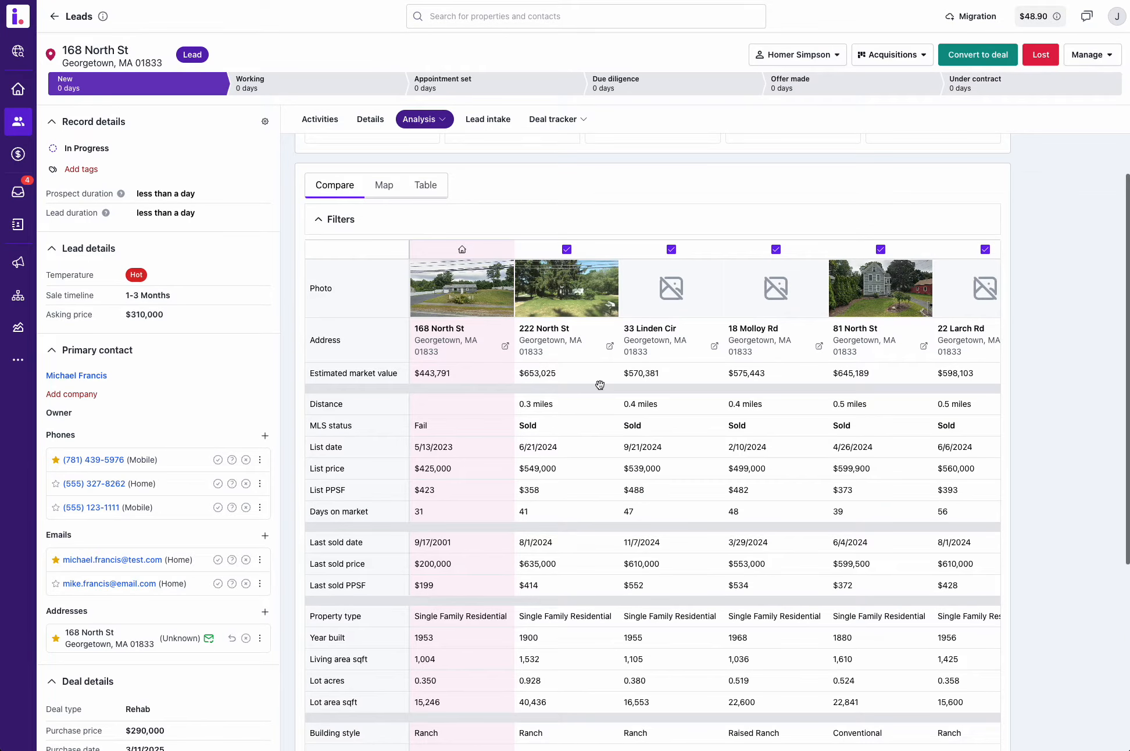
left_click(567, 250)
scroll(596, 272, "up", 1)
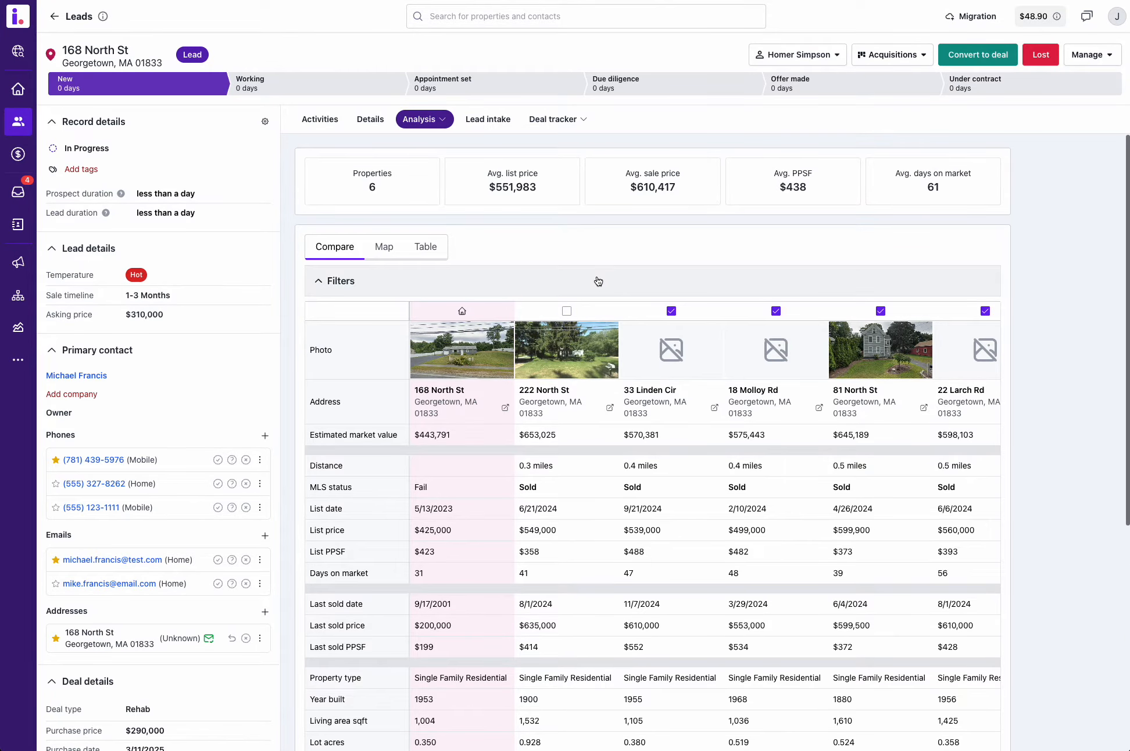
left_click(880, 312)
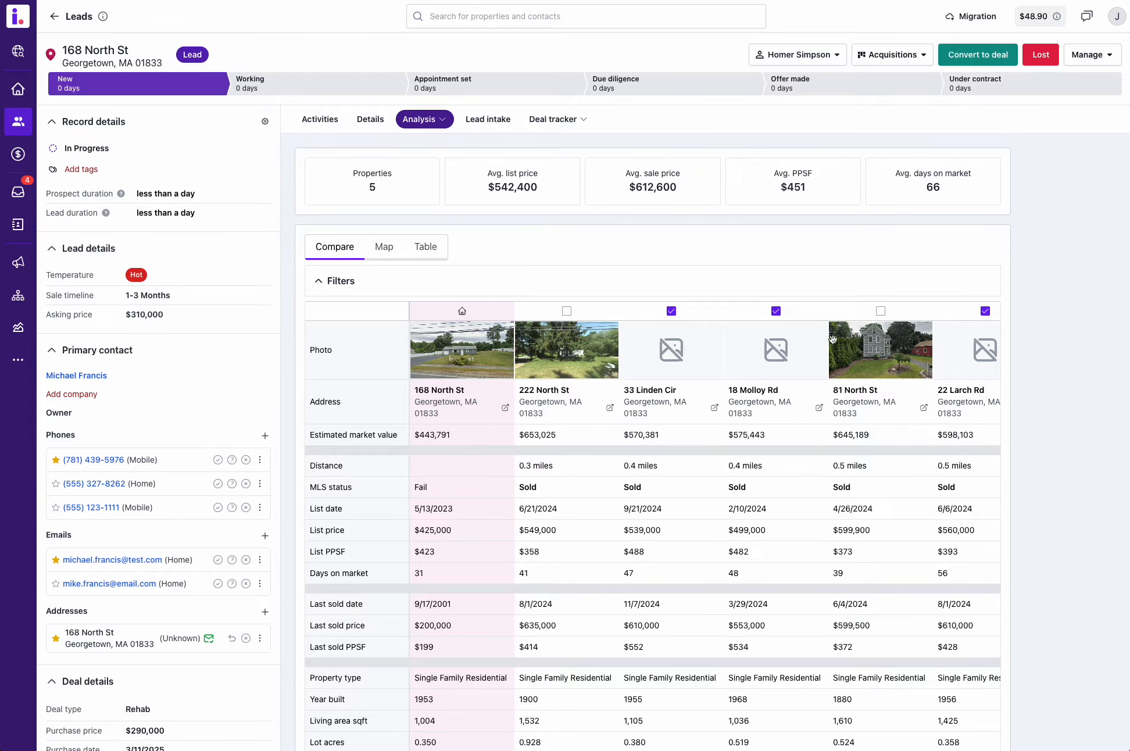
scroll(832, 339, "right", 4)
left_click(761, 311)
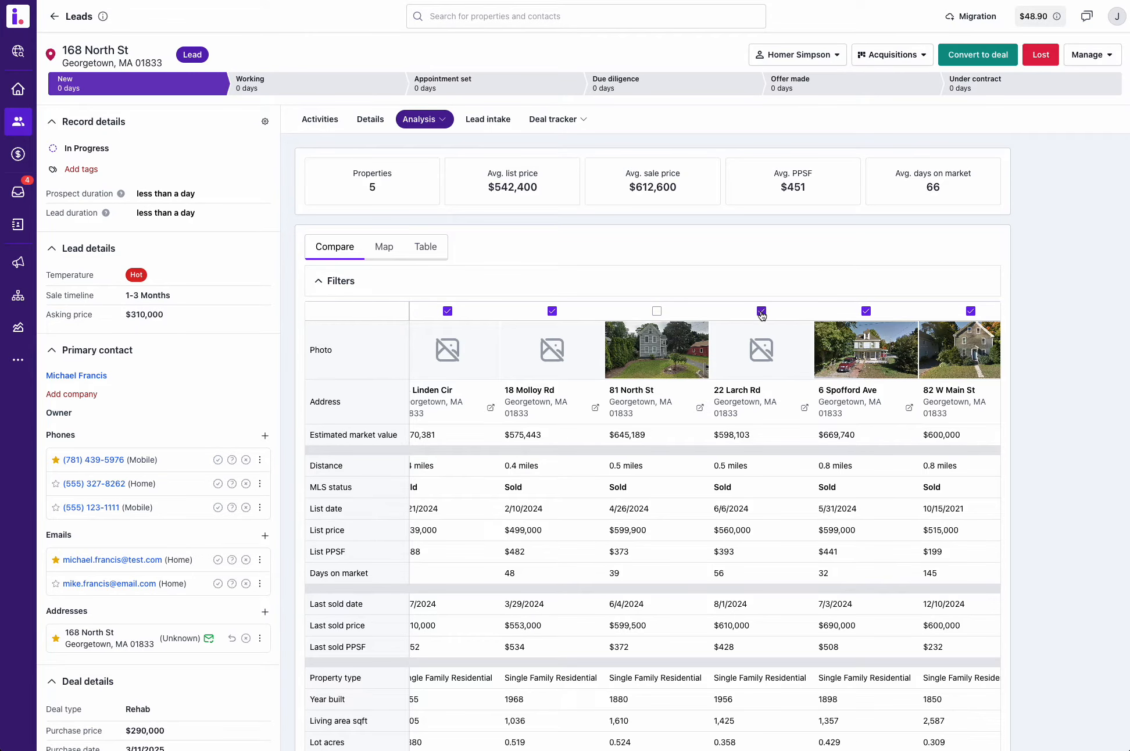
left_click(866, 311)
left_click(971, 311)
scroll(891, 317, "right", 1)
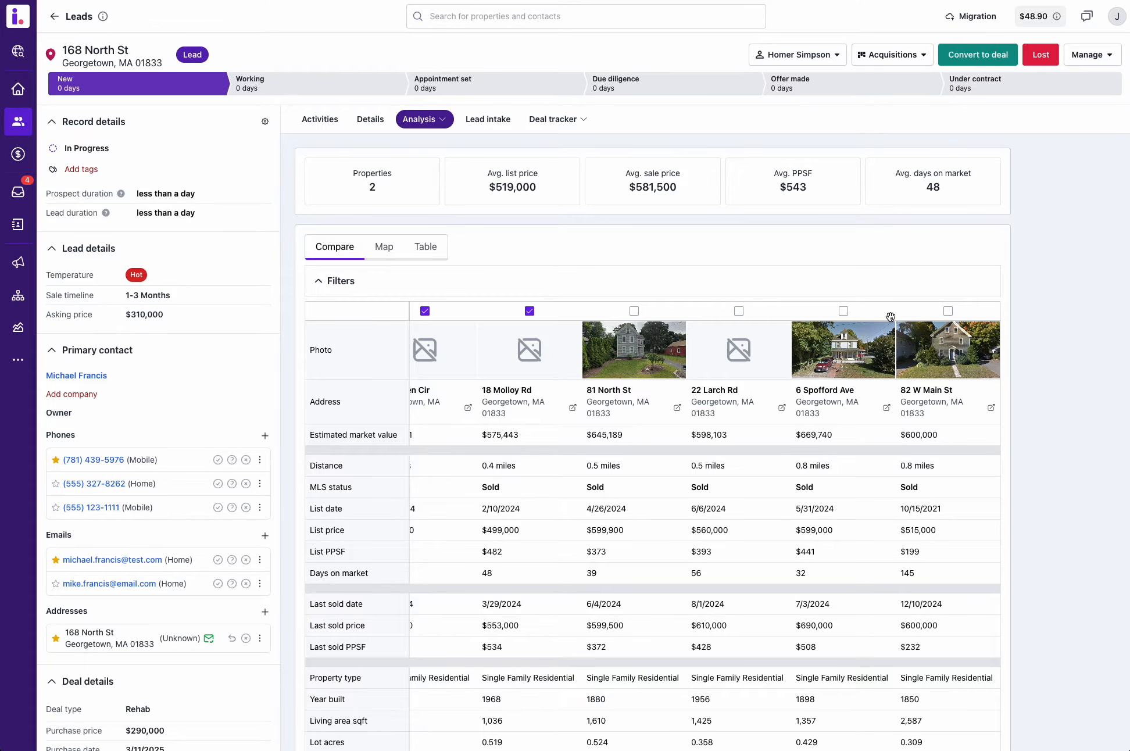
scroll(890, 316, "left", 4)
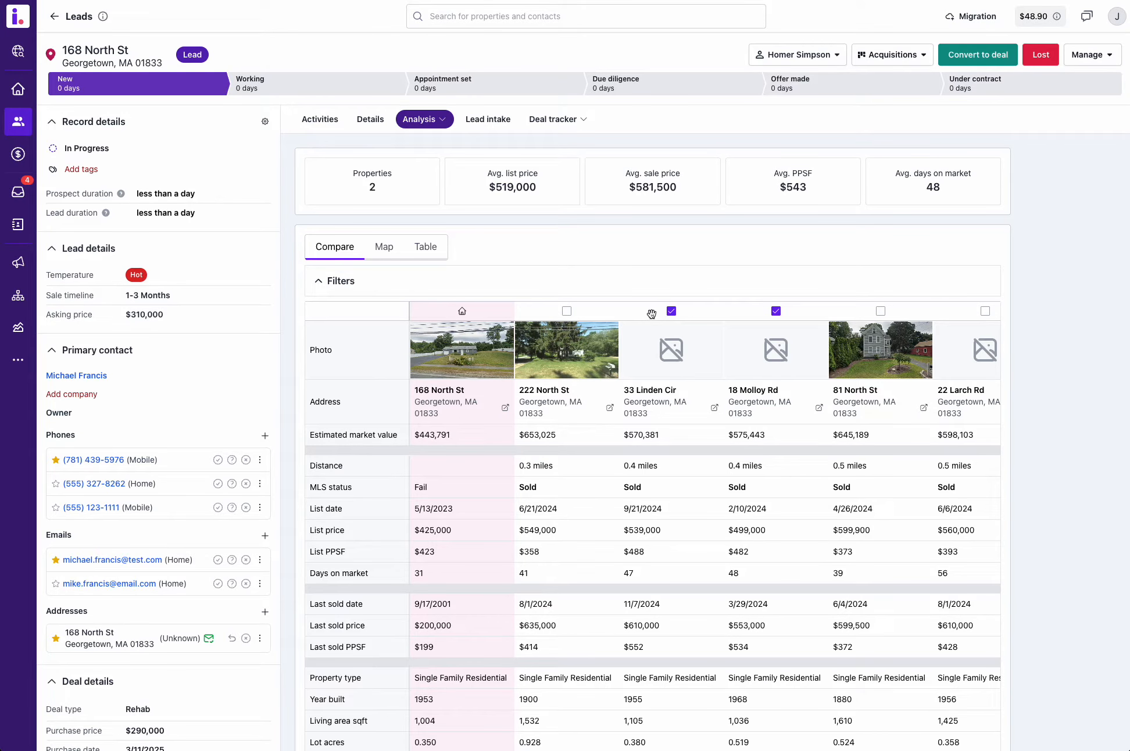
Step: Review the two remaining comps and highlight their average sale price in the comps summary
scroll(702, 371, "down", 1)
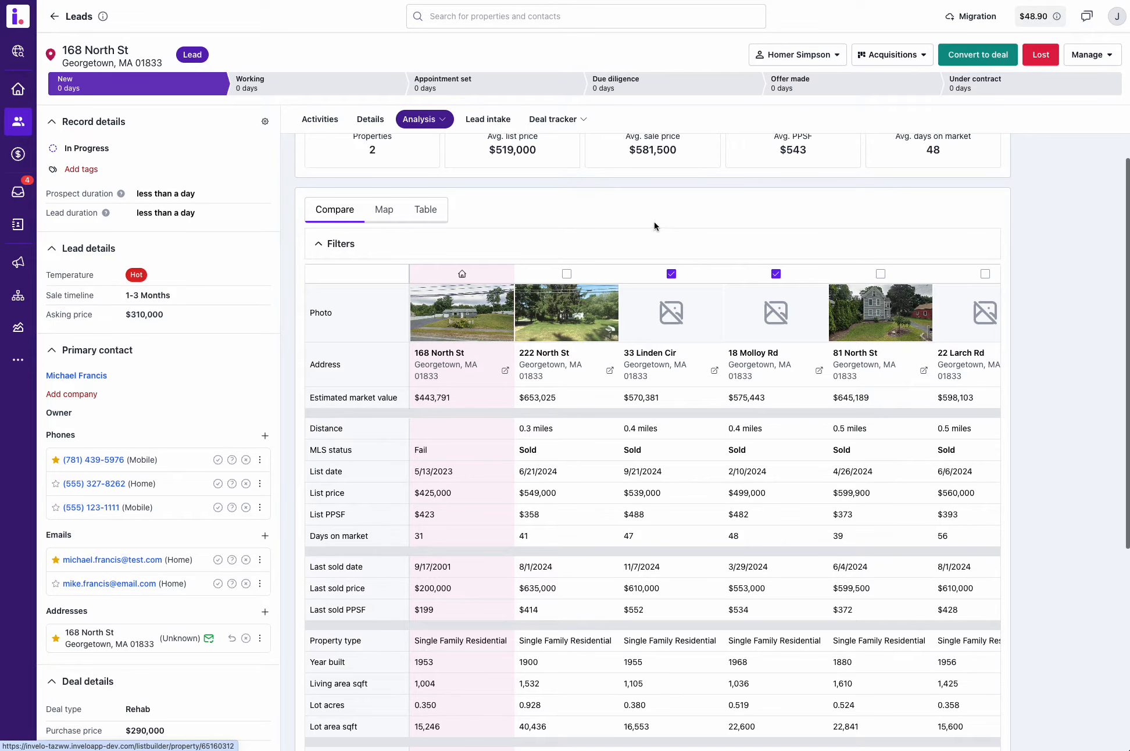
scroll(655, 230, "up", 1)
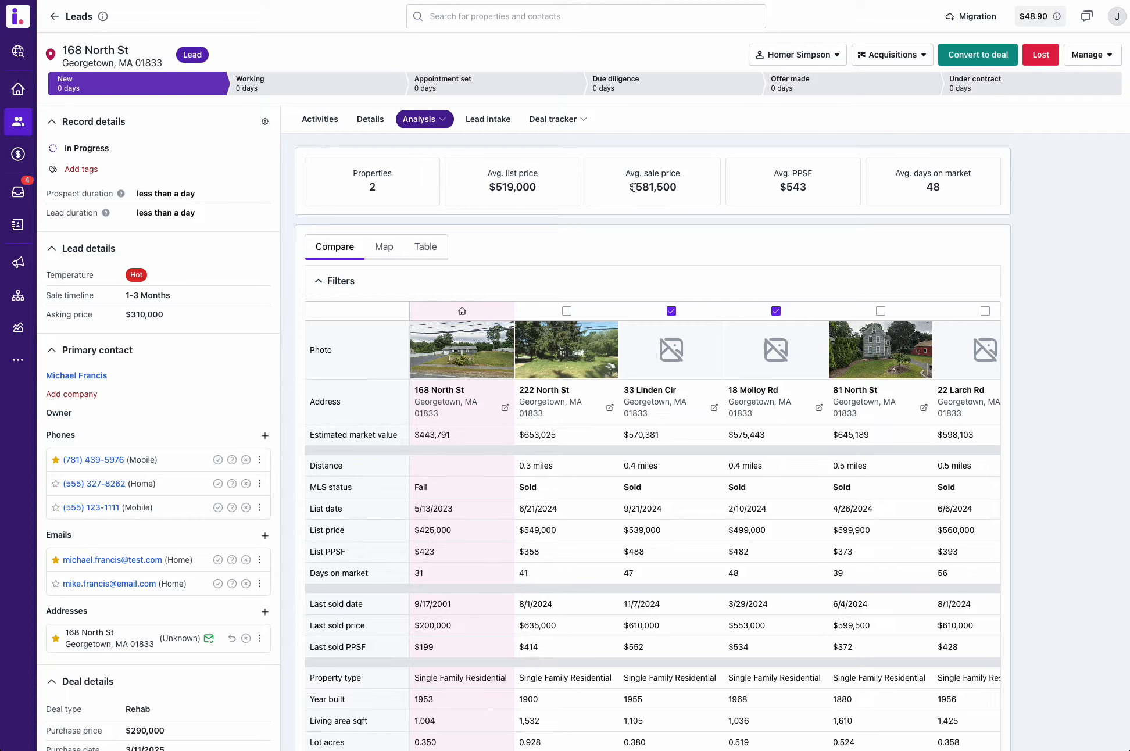
left_click_drag(629, 189, 672, 188)
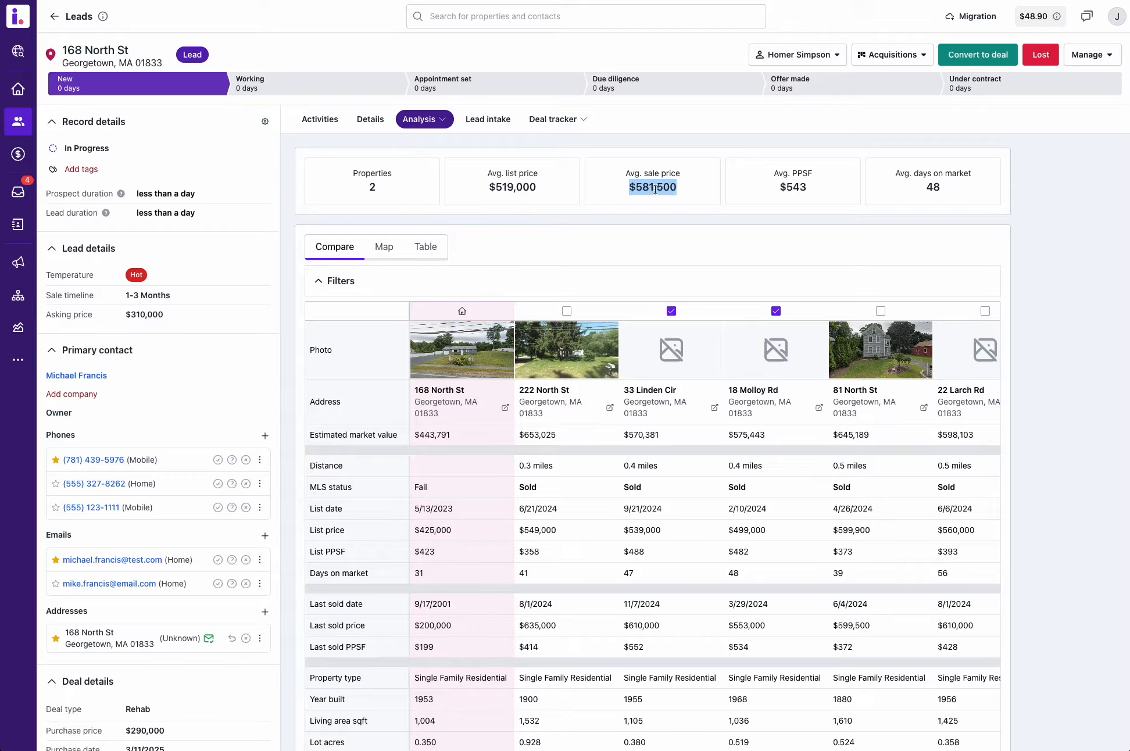
left_click(661, 202)
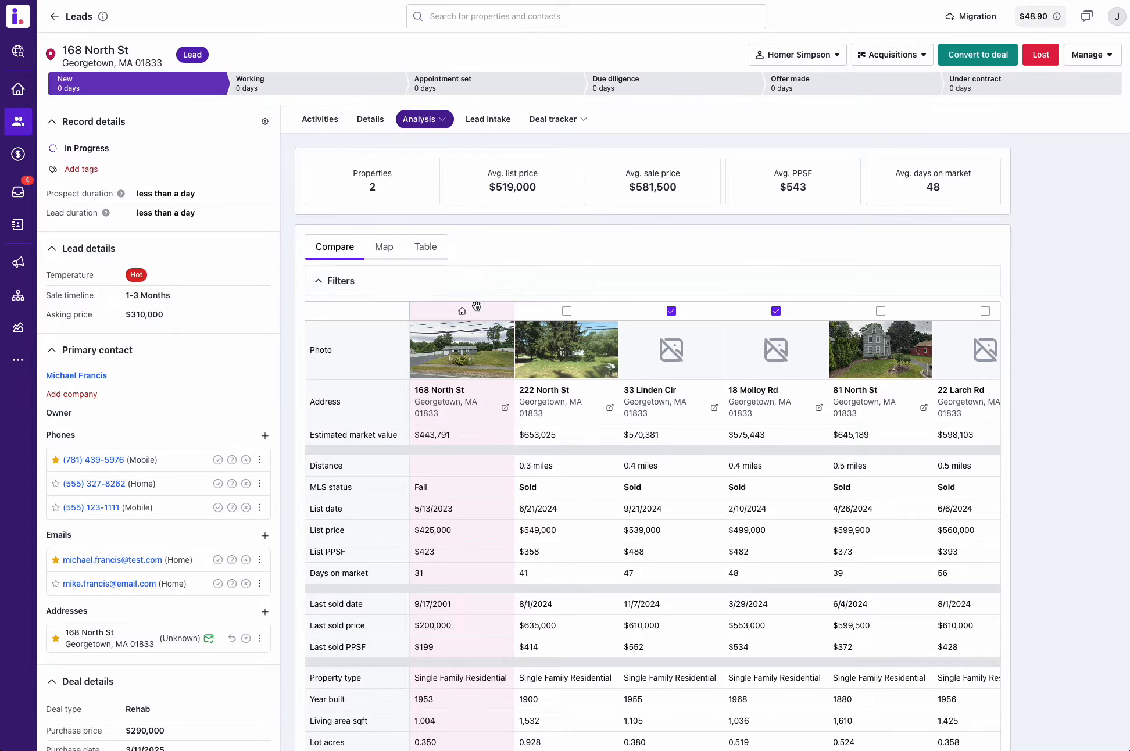
Step: Open the profit analyzer and examine its purchase, construction, financing, holding and selling cost sections
left_click(433, 123)
left_click(423, 166)
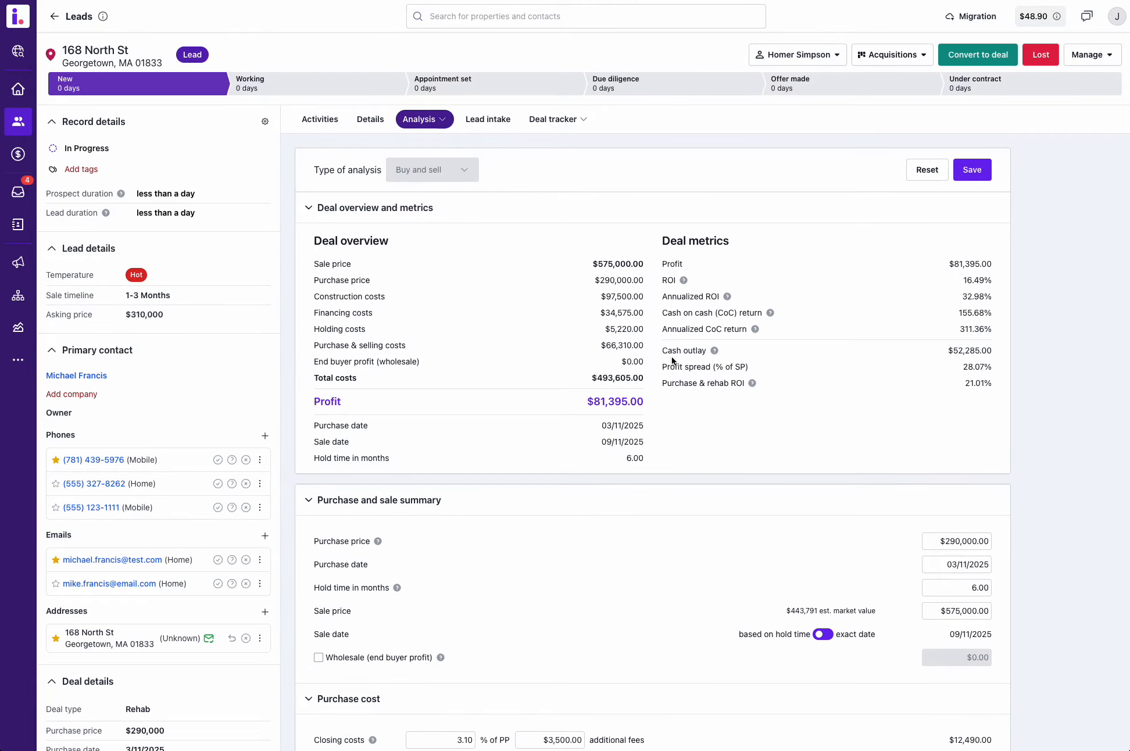
scroll(672, 360, "down", 4)
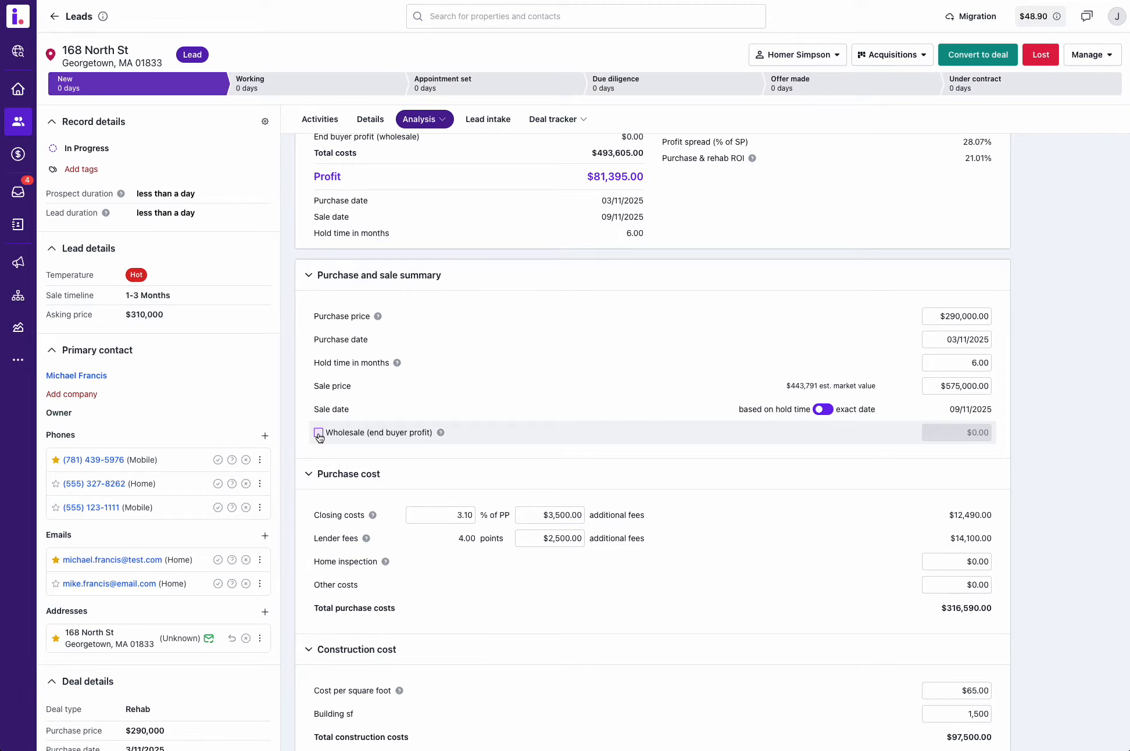
scroll(513, 449, "down", 3)
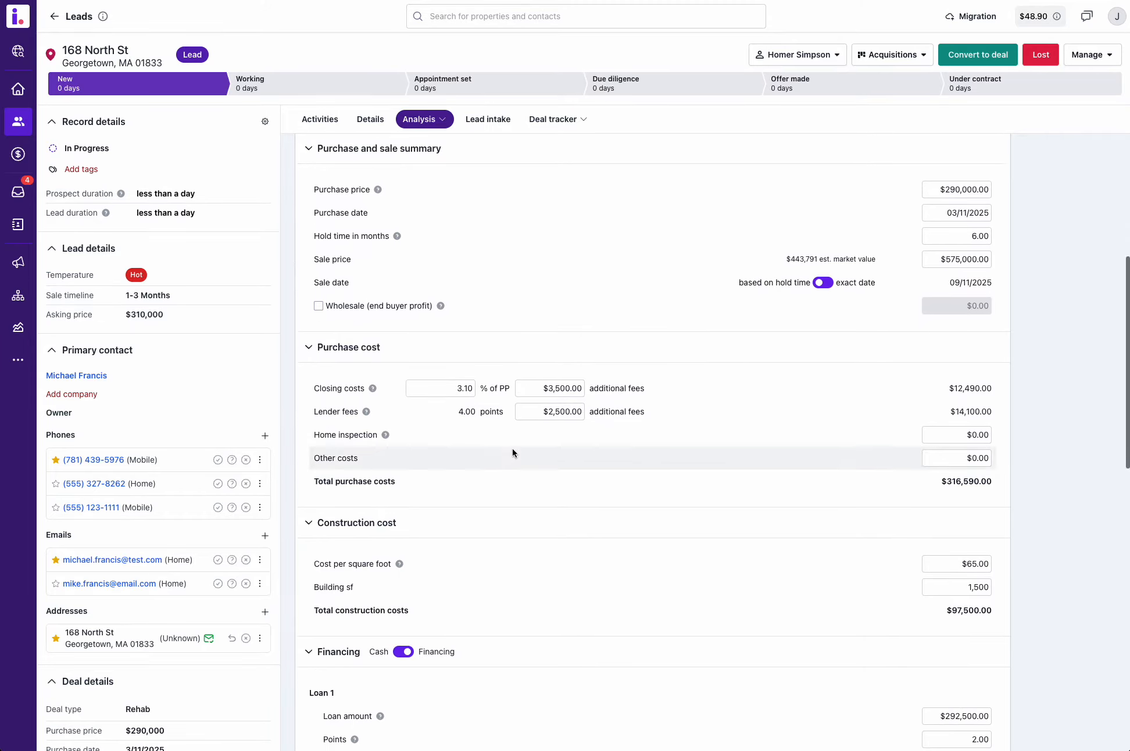
scroll(440, 383, "down", 4)
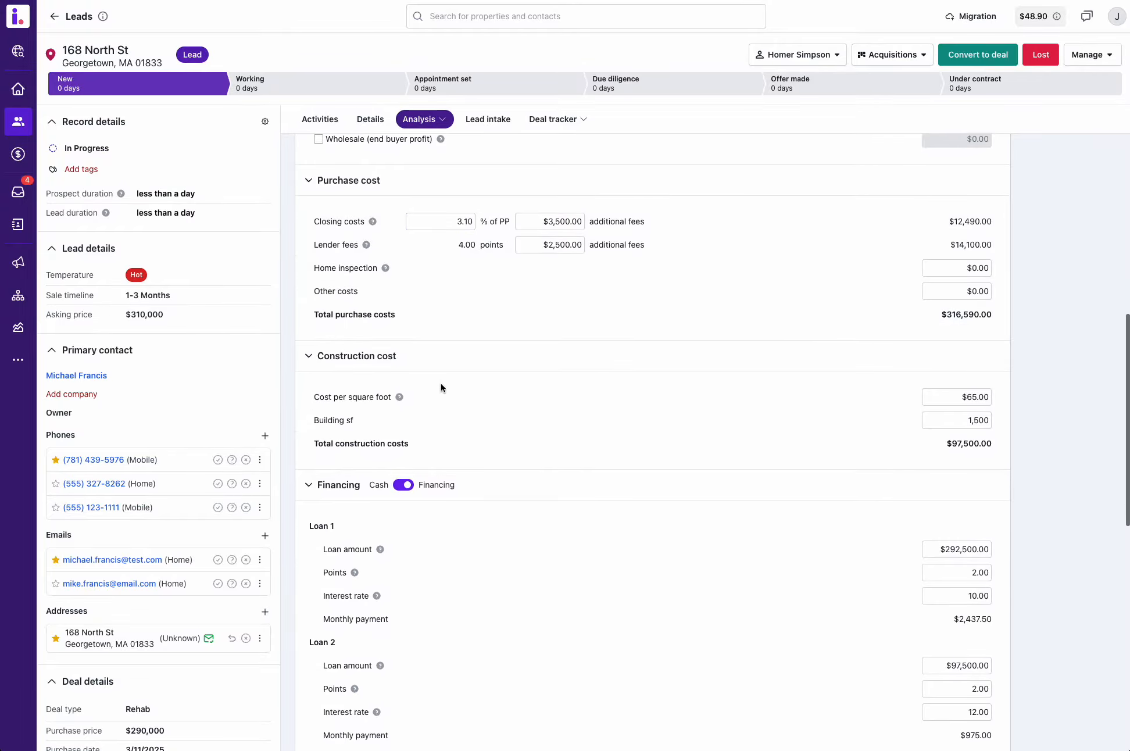
scroll(442, 389, "down", 8)
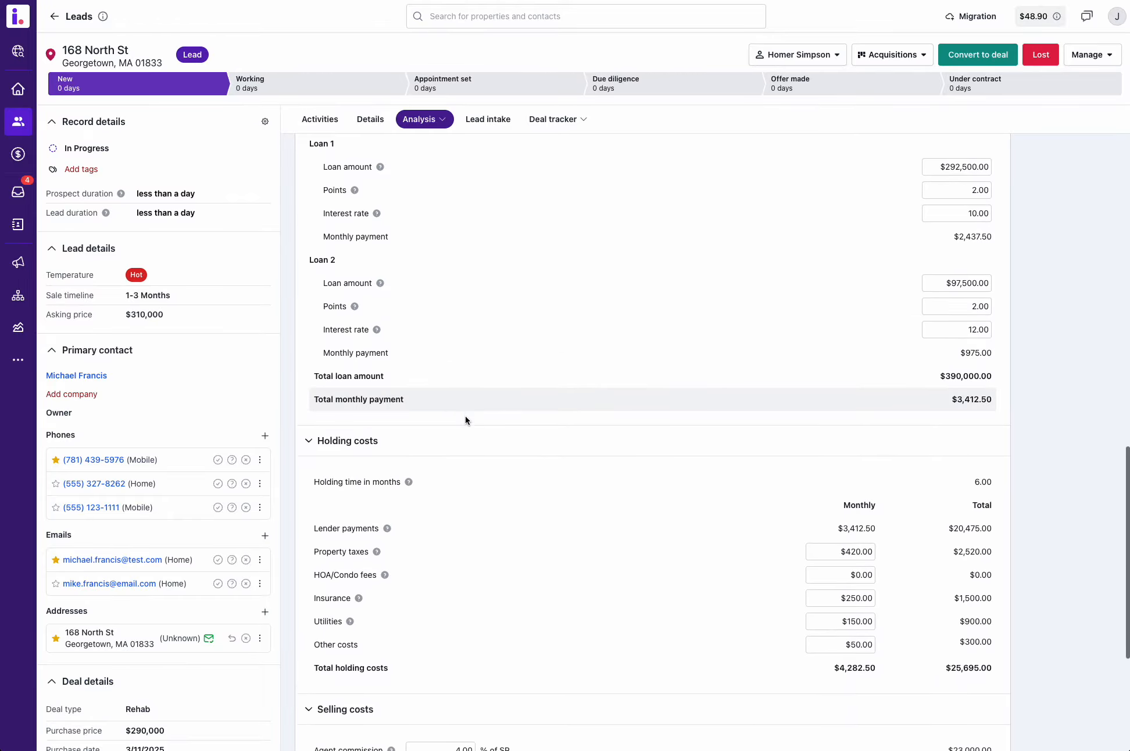
scroll(466, 418, "down", 6)
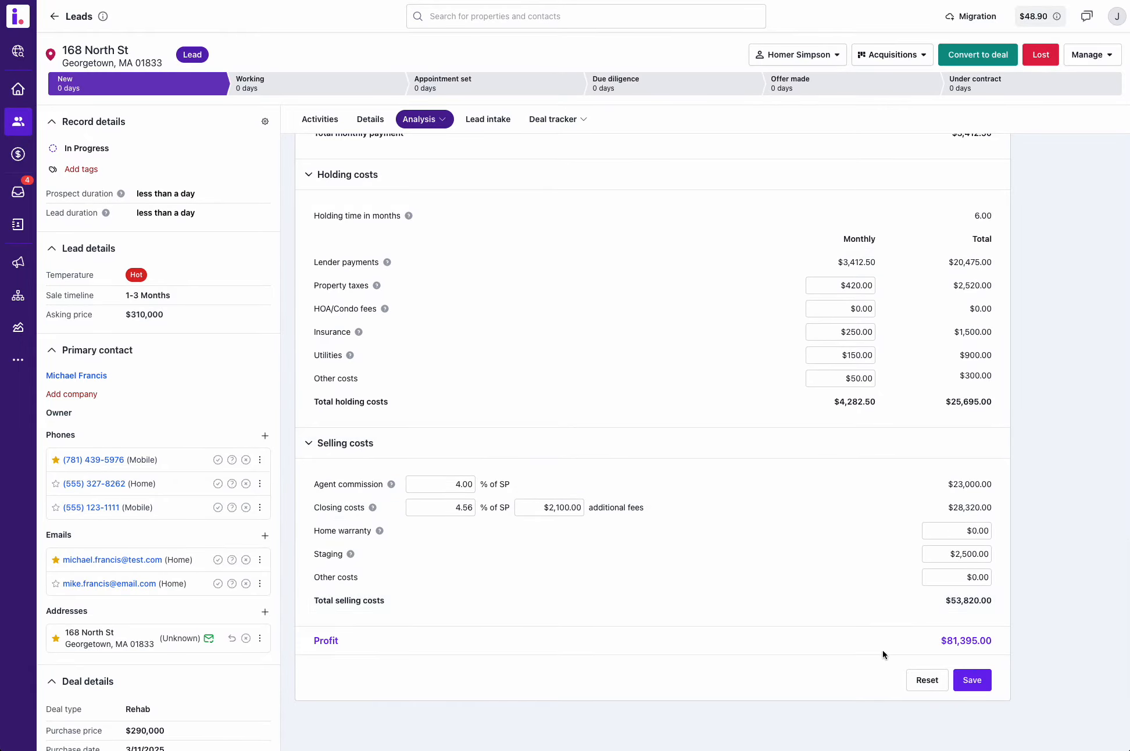
Step: Highlight the final profit figure in the profit analyzer and review the deal overview and metrics
left_click_drag(993, 642, 939, 640)
scroll(720, 607, "up", 15)
scroll(719, 608, "up", 8)
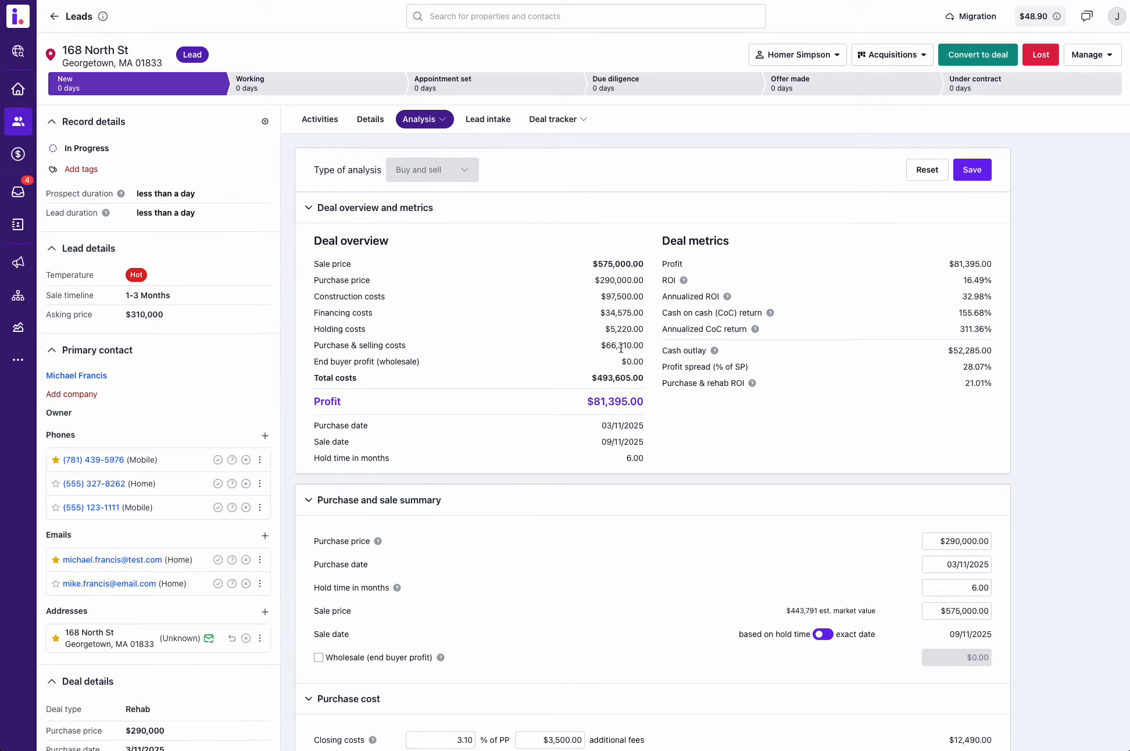
scroll(598, 382, "down", 1)
scroll(595, 363, "up", 1)
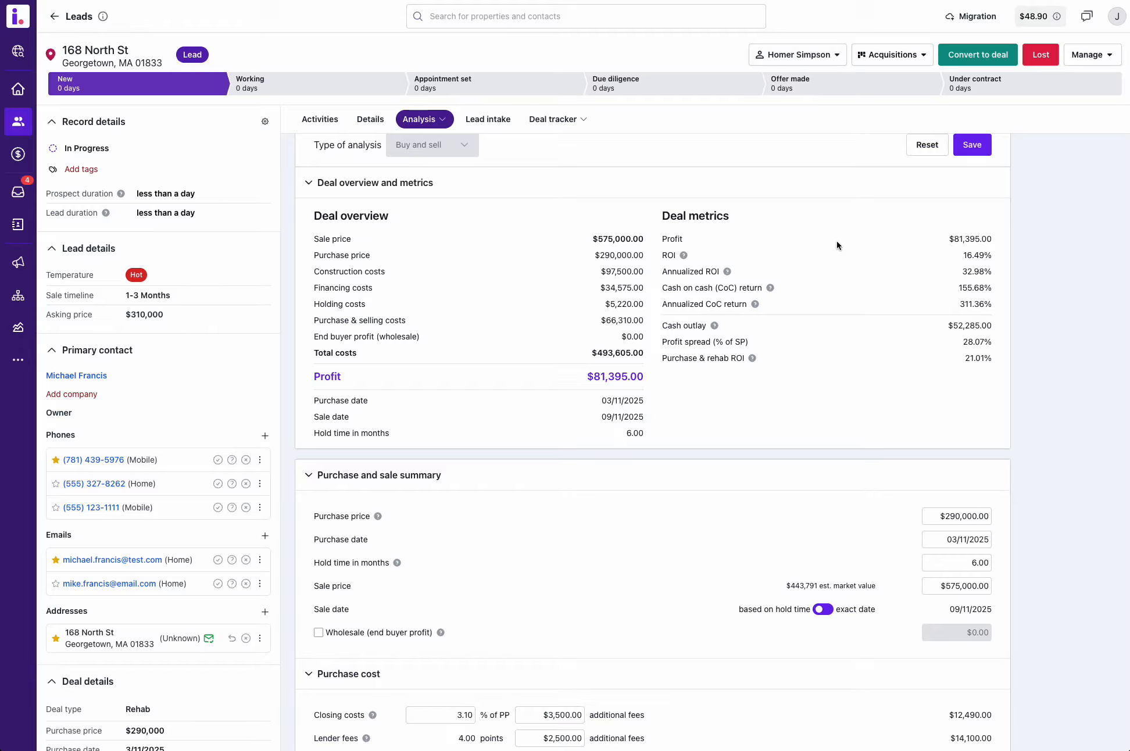
scroll(858, 255, "up", 1)
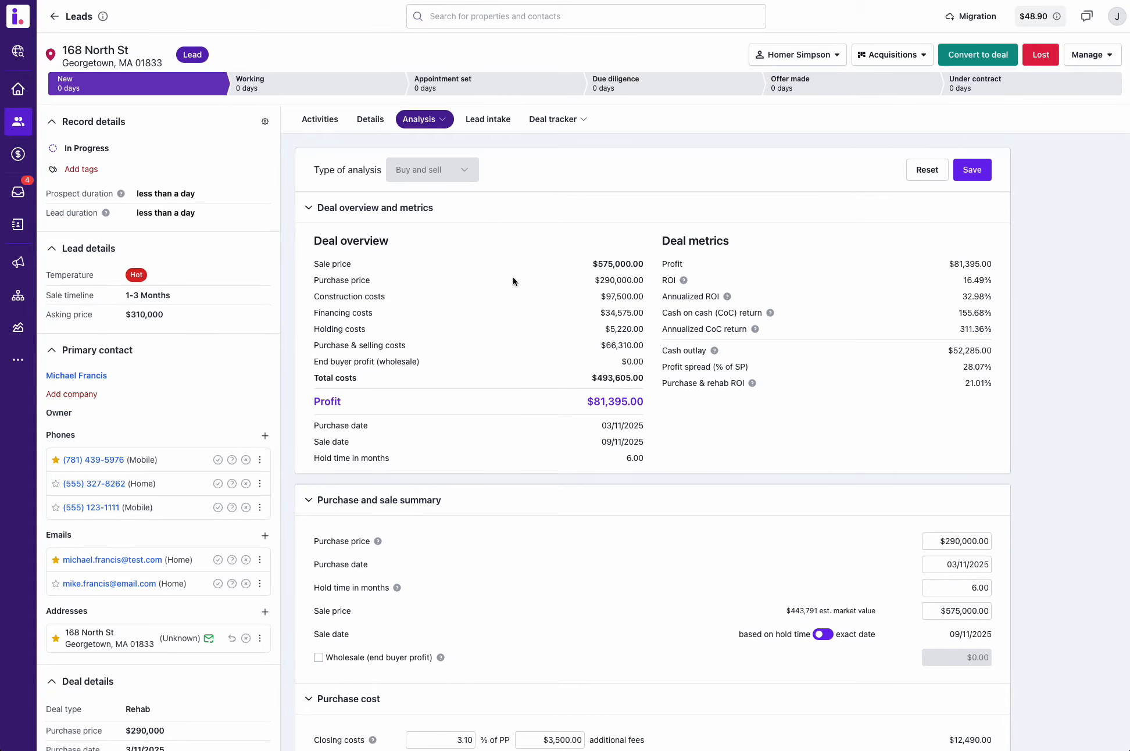
Step: Open the lead's purchase offers, inspect the status options for a new offer and cancel without saving it
left_click(568, 120)
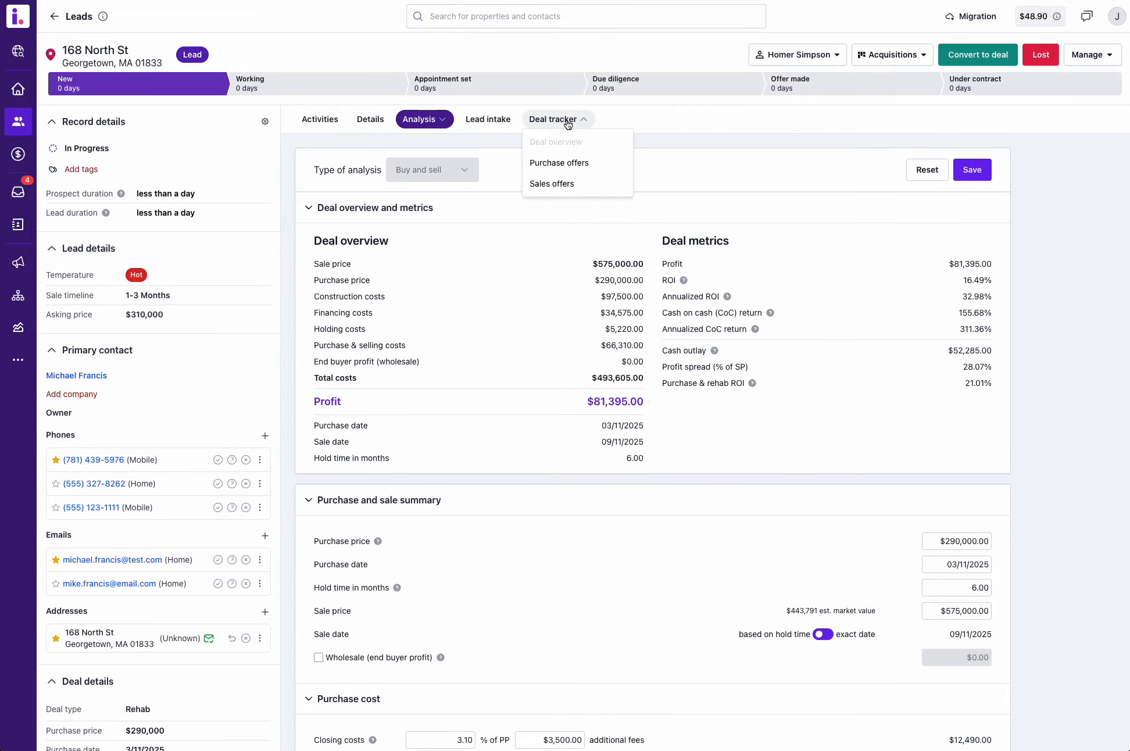
left_click(556, 164)
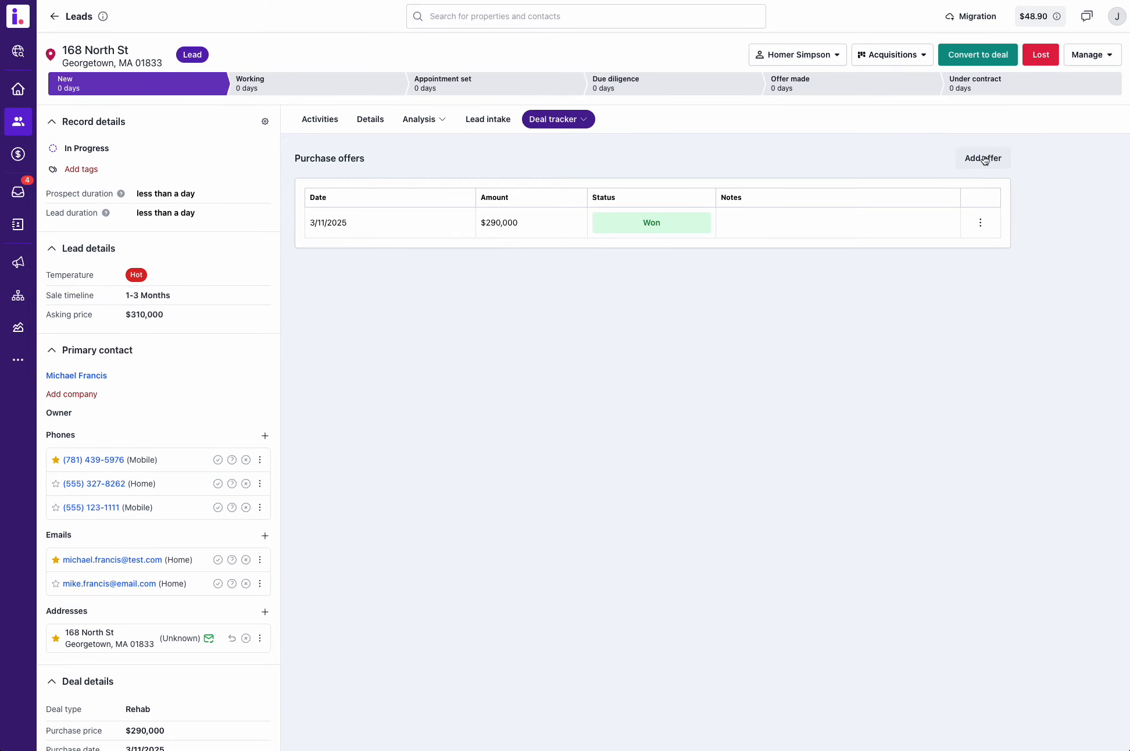
left_click(983, 159)
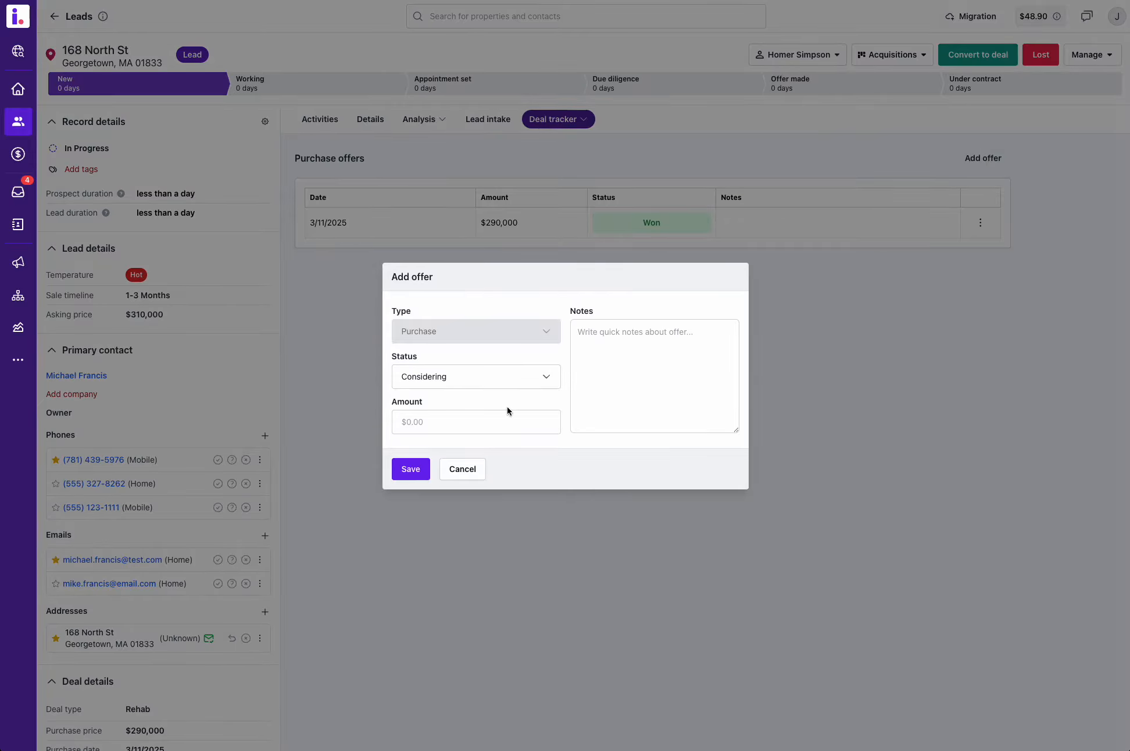
left_click(465, 385)
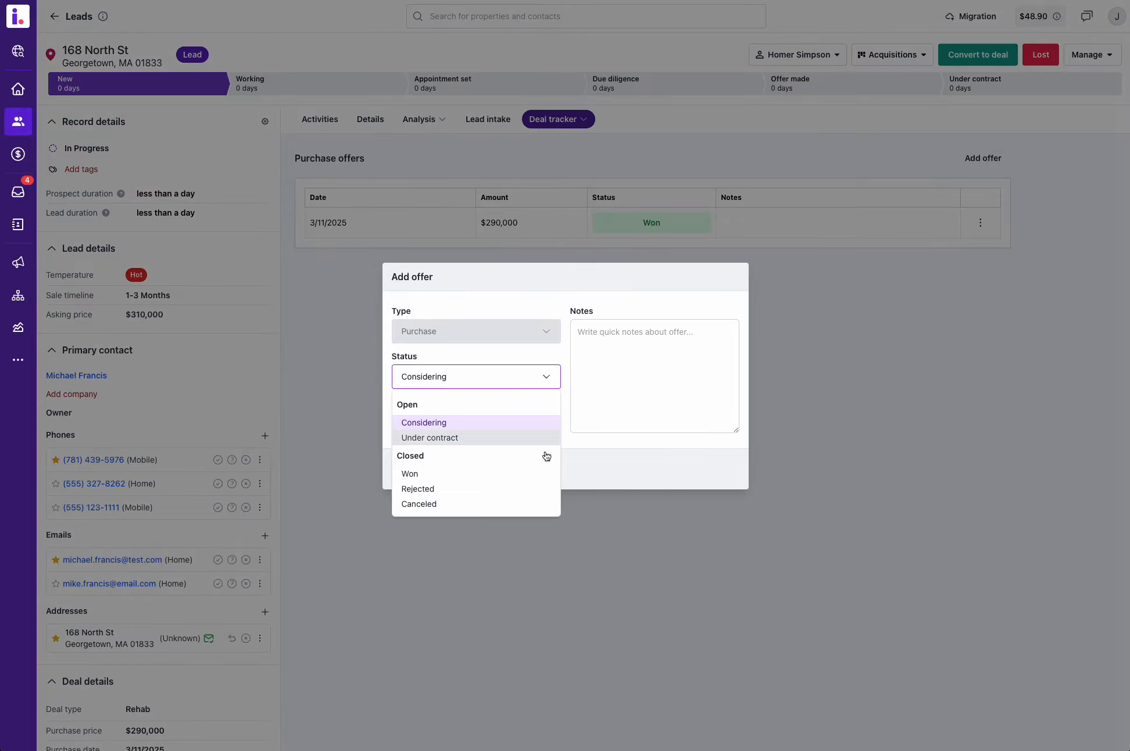
left_click(582, 466)
left_click(461, 471)
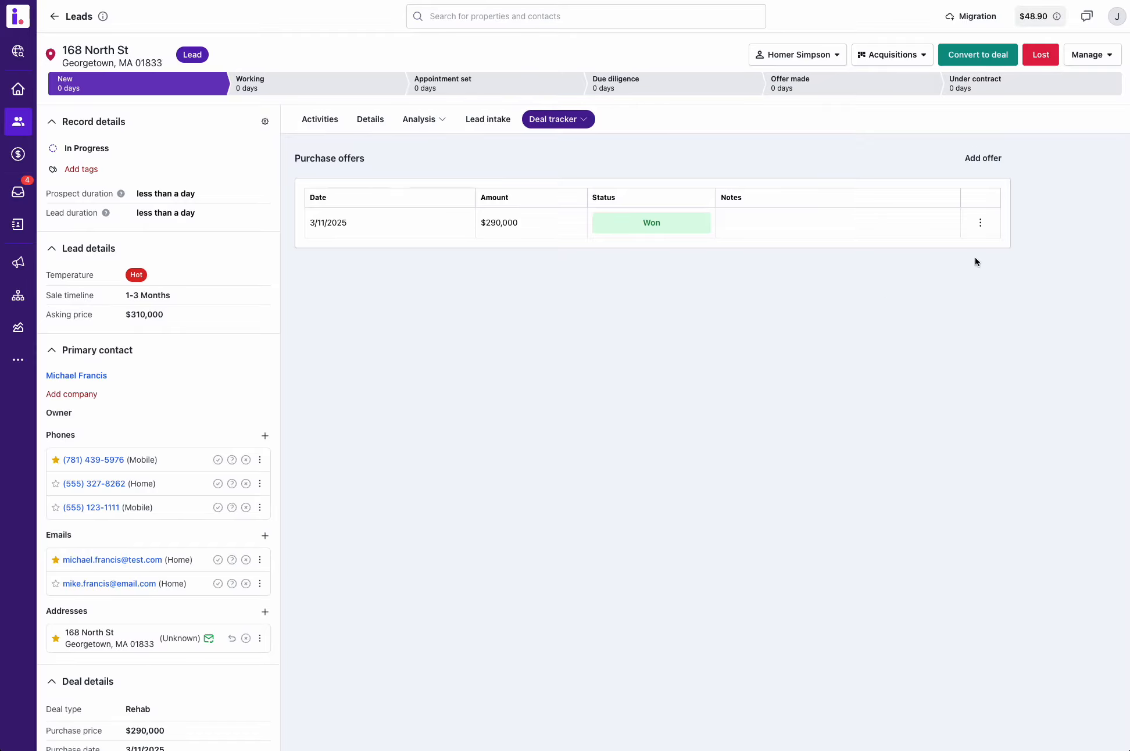
Step: Open the existing won offer for editing, inspect its status options and amount, and cancel without saving changes
left_click(980, 224)
left_click(983, 248)
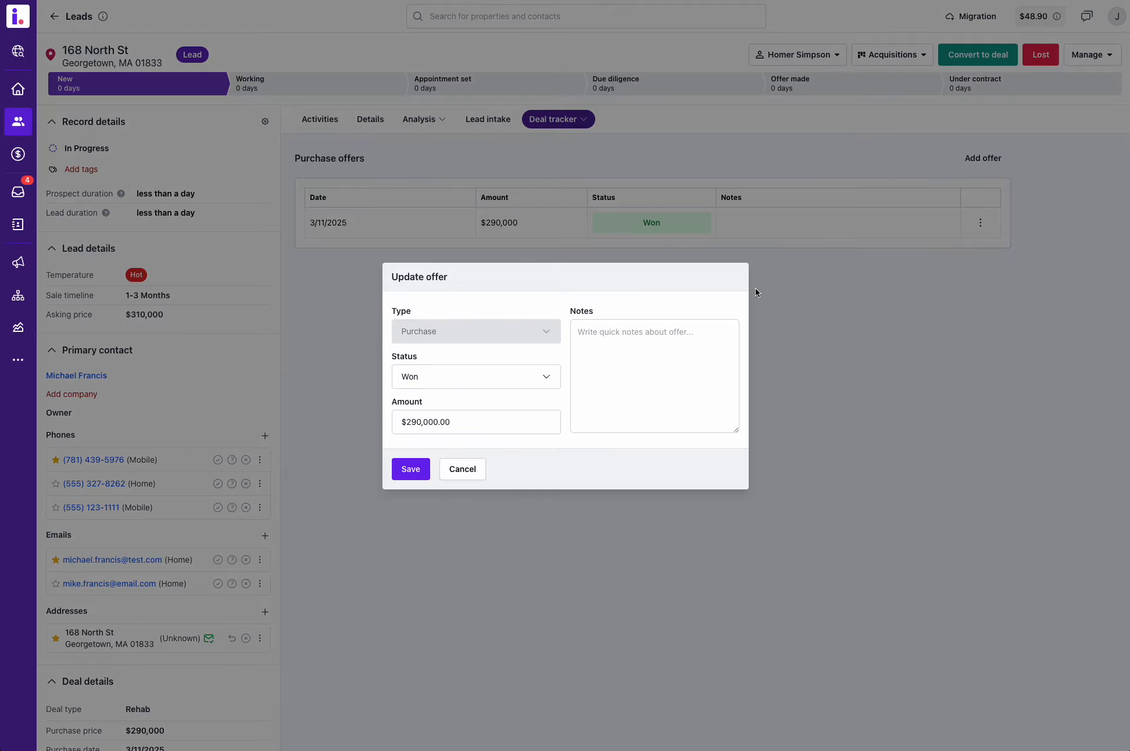
left_click(503, 382)
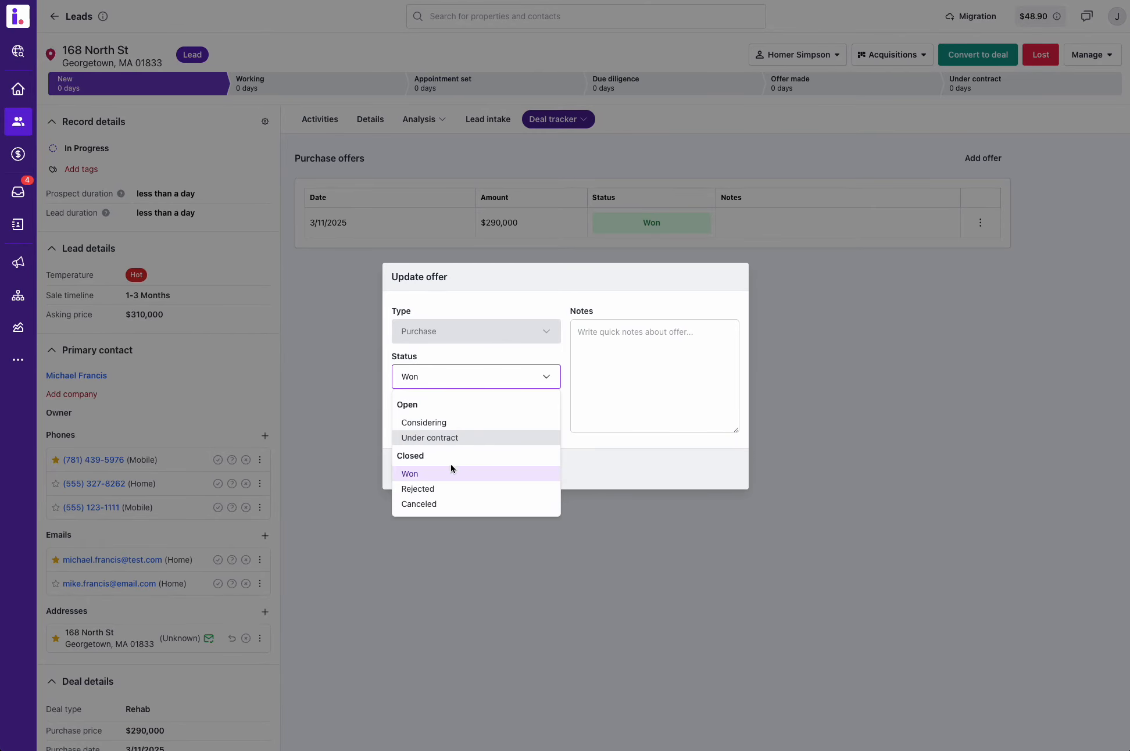
left_click(601, 453)
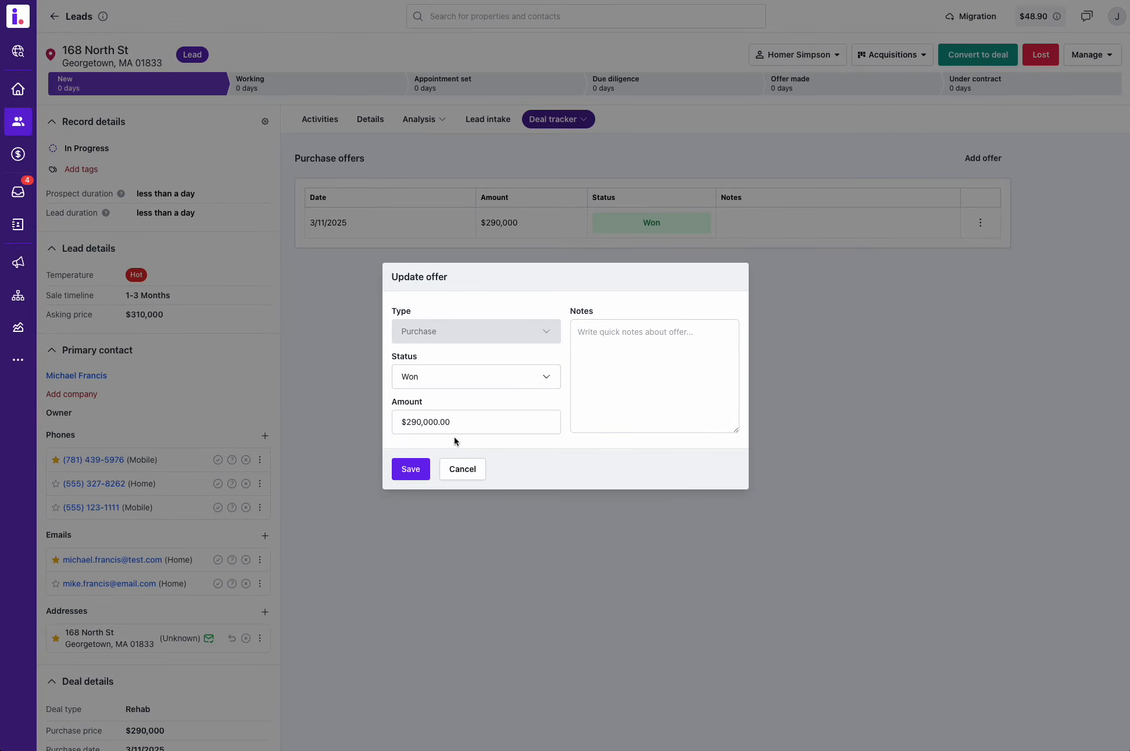
left_click(451, 426)
left_click(463, 469)
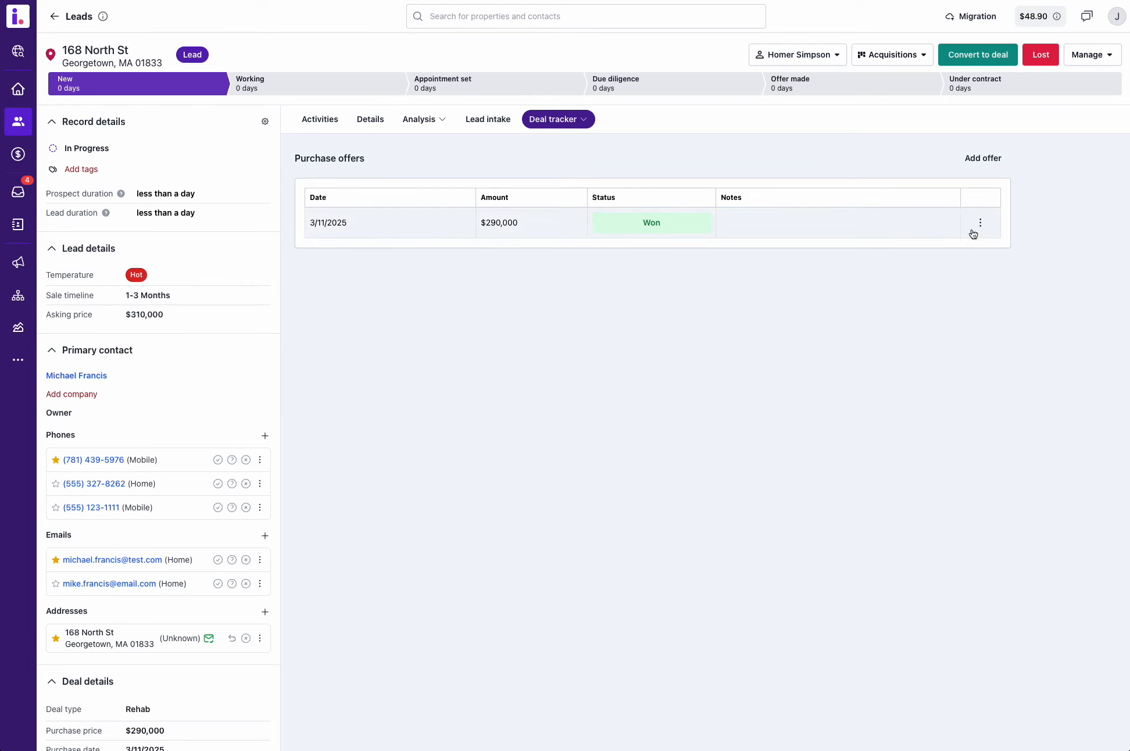
Step: Add a new purchase offer of $310,000 with the status Rejected and save it
left_click(973, 157)
left_click(439, 414)
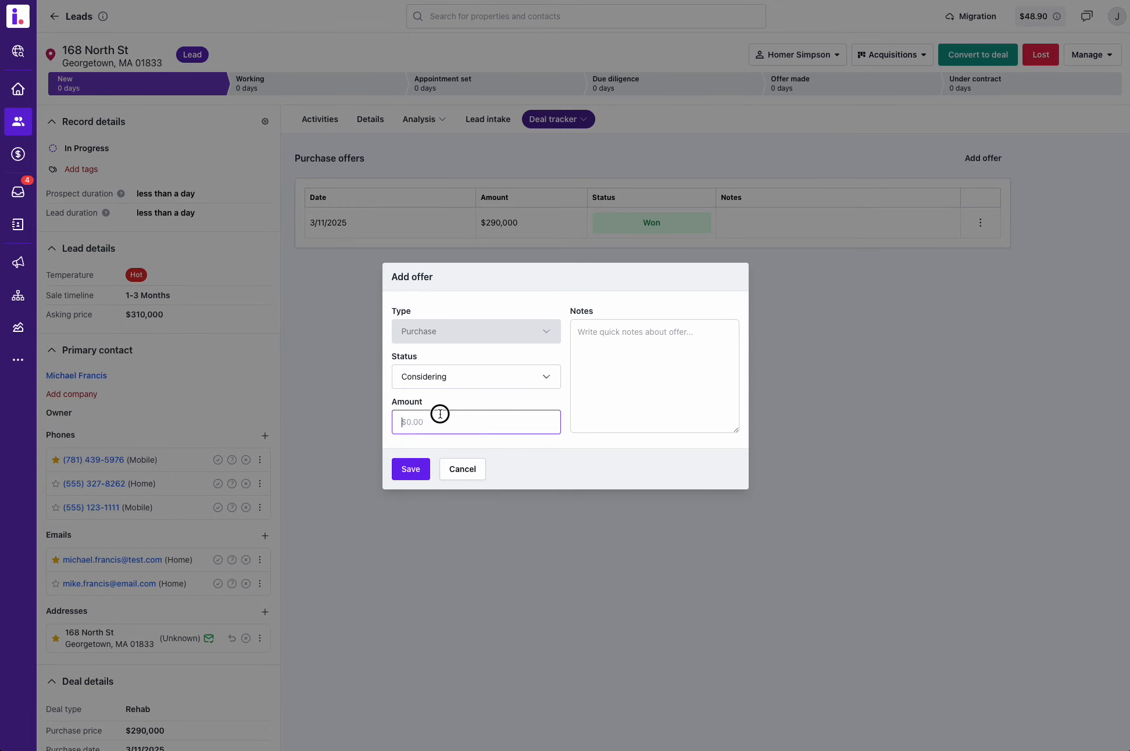
type("31000")
left_click(461, 384)
left_click(424, 490)
left_click(416, 477)
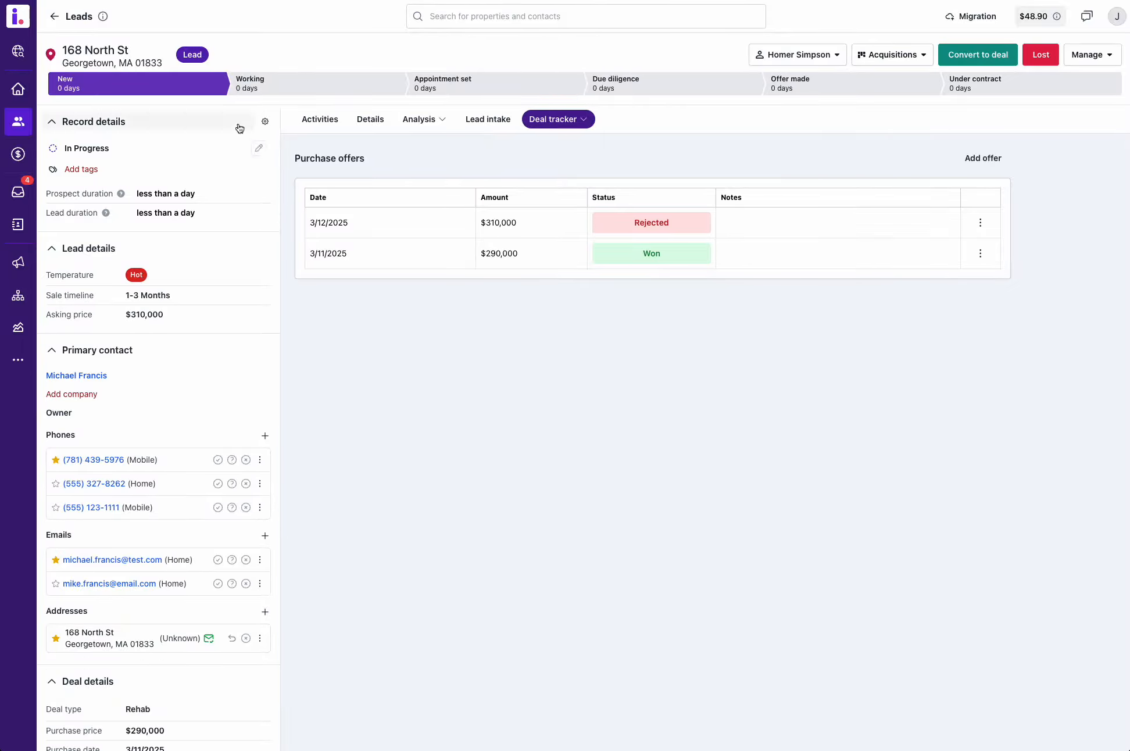
Step: Return to the leads board, move the fourth New lead to Working and the fifth Working lead to Appointment set
left_click(56, 18)
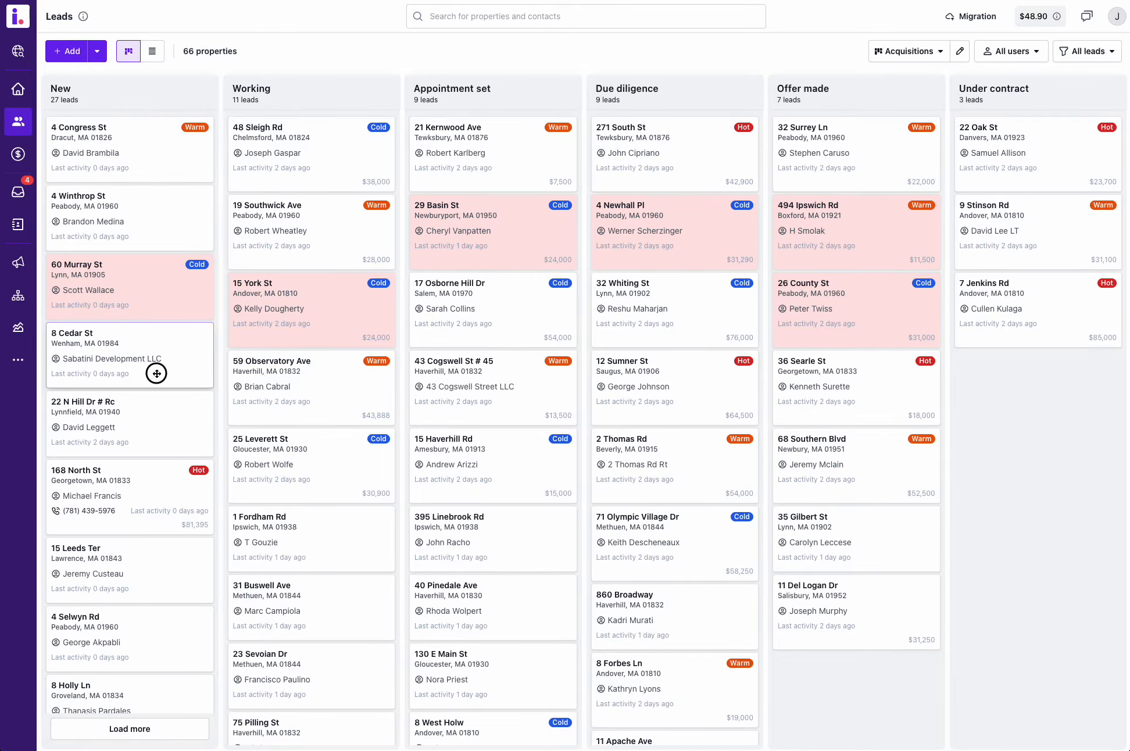
left_click_drag(155, 374, 487, 471)
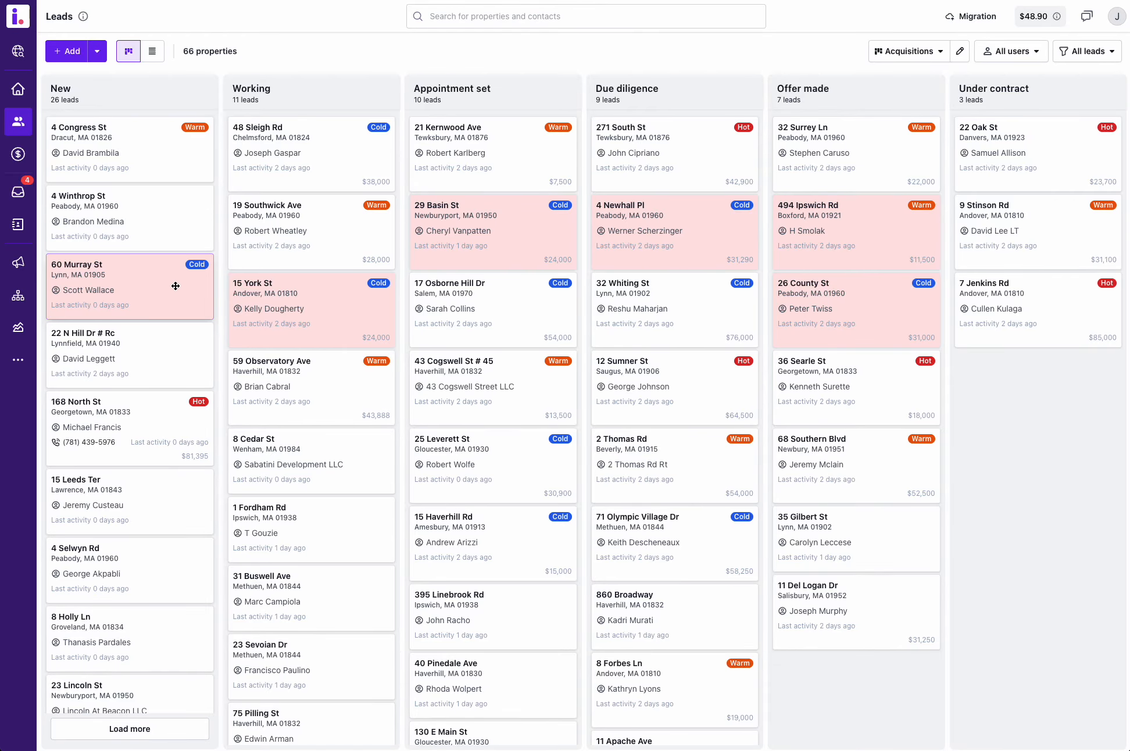
Step: Apply a new filter limiting the leads board to property records where Lost is No, and clear the filter
left_click(1086, 51)
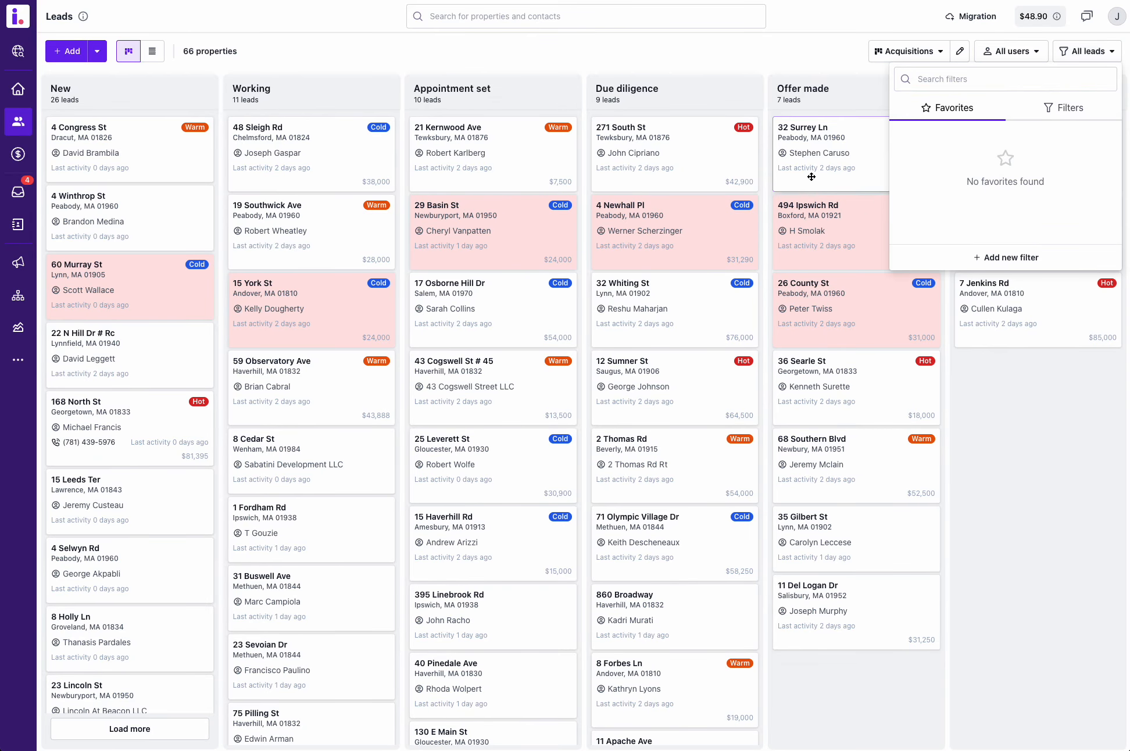
left_click(1009, 257)
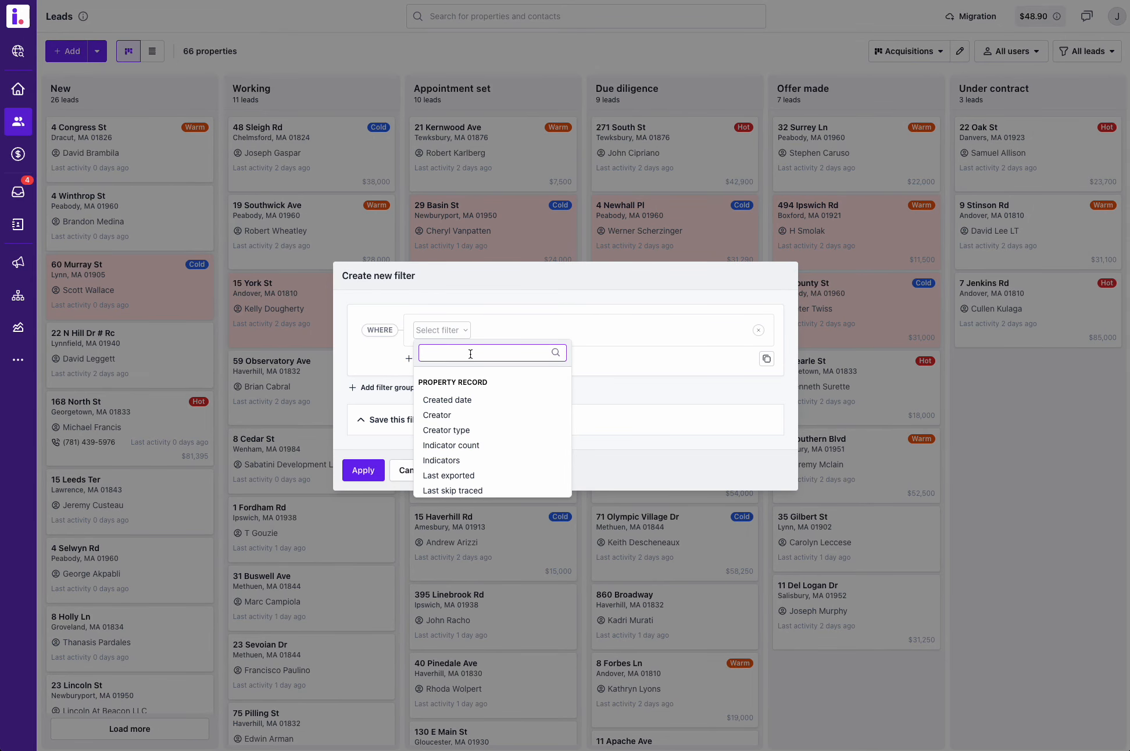
type("lost")
left_click(446, 400)
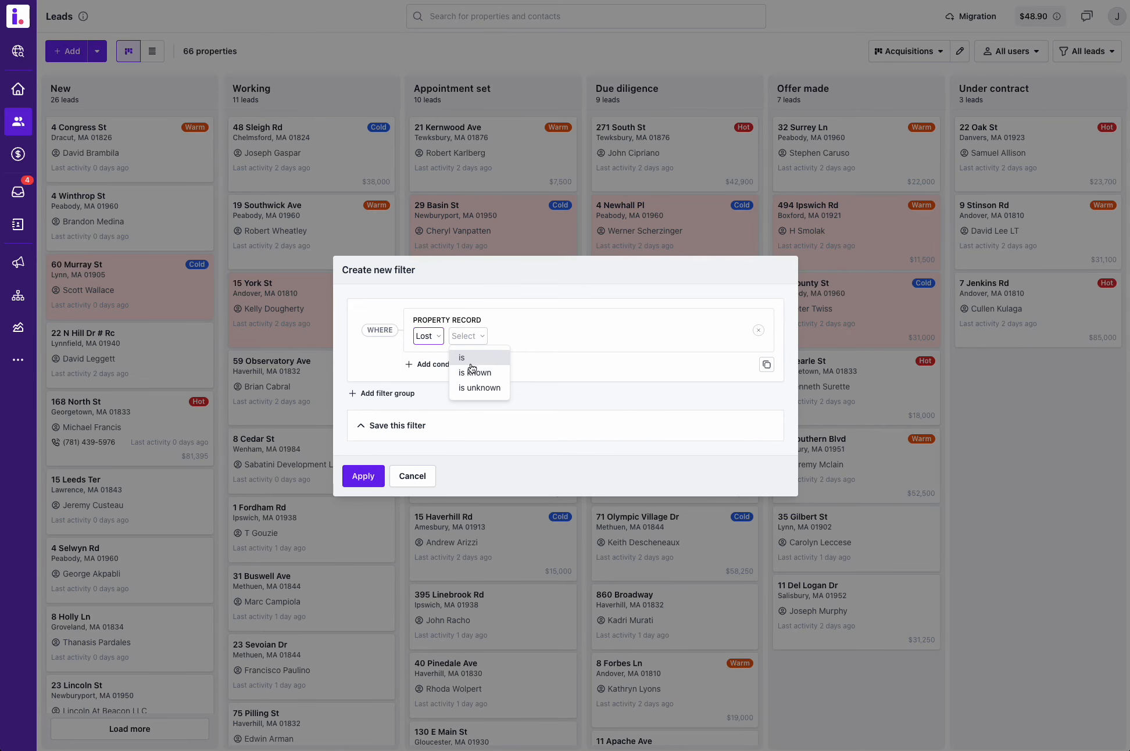
left_click(471, 358)
left_click(490, 371)
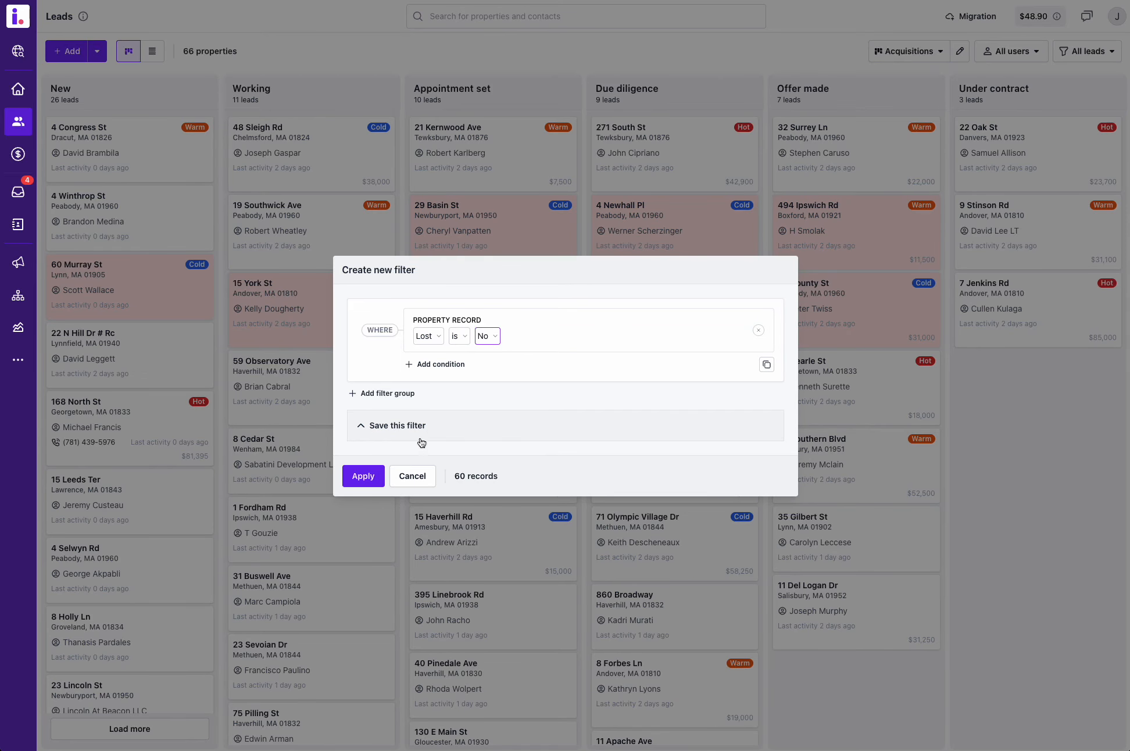
left_click(357, 481)
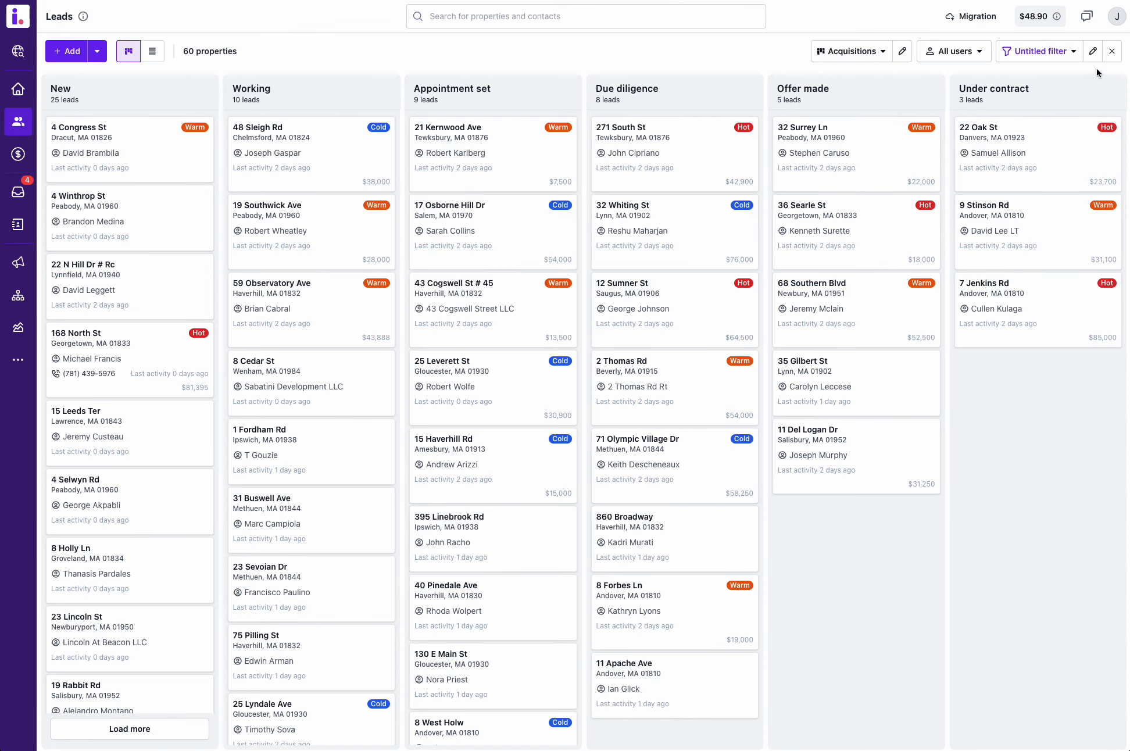
left_click(1111, 54)
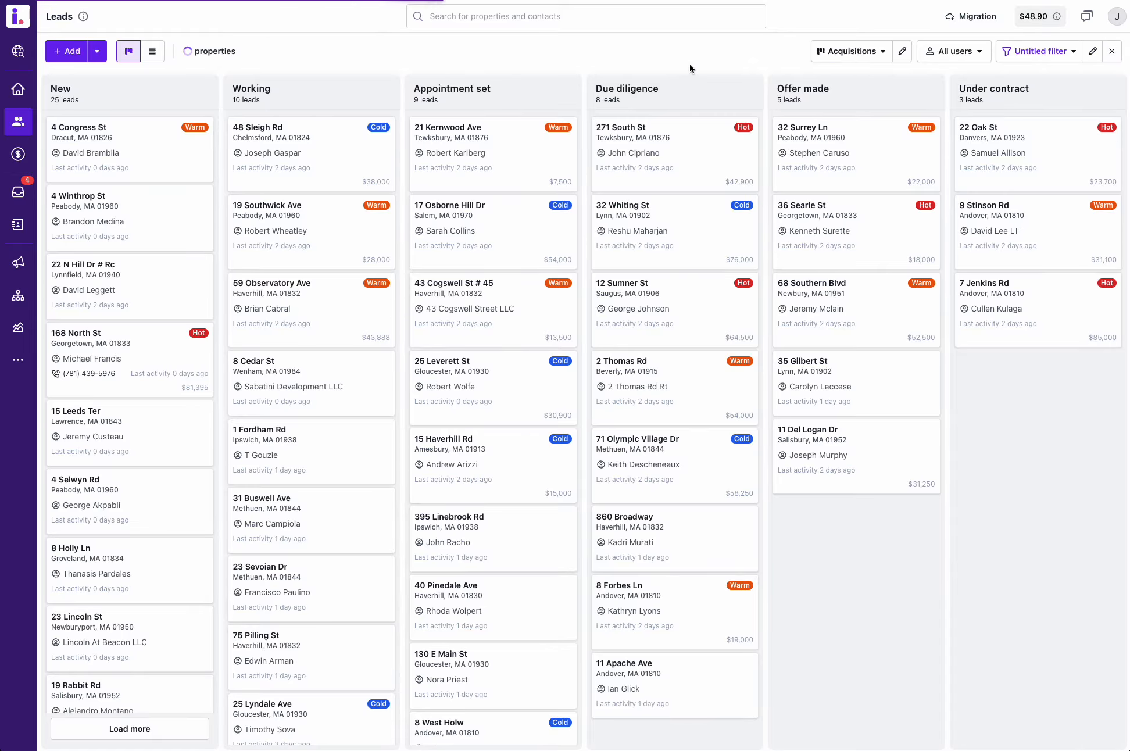